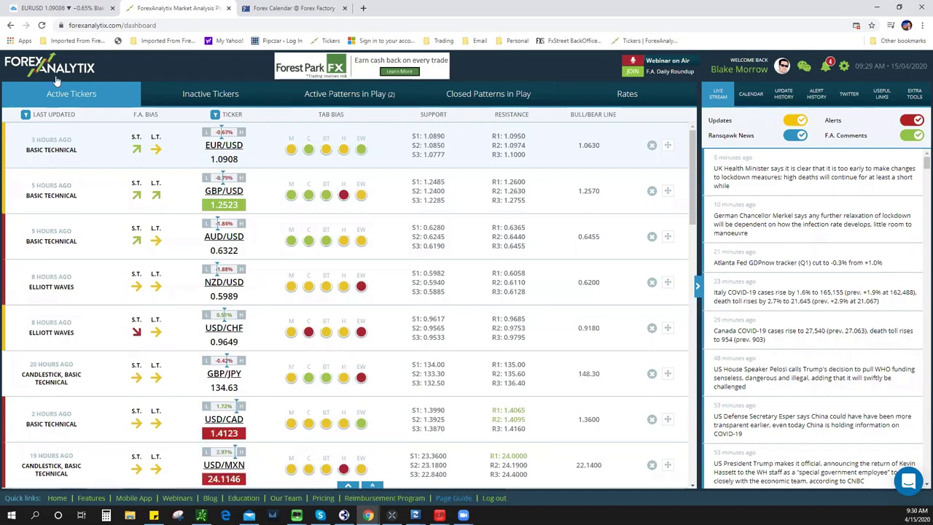
Step: Switch from the ForexAnalytix dashboard to the TradingView EURUSD 4-hour chart tab
left_click(73, 10)
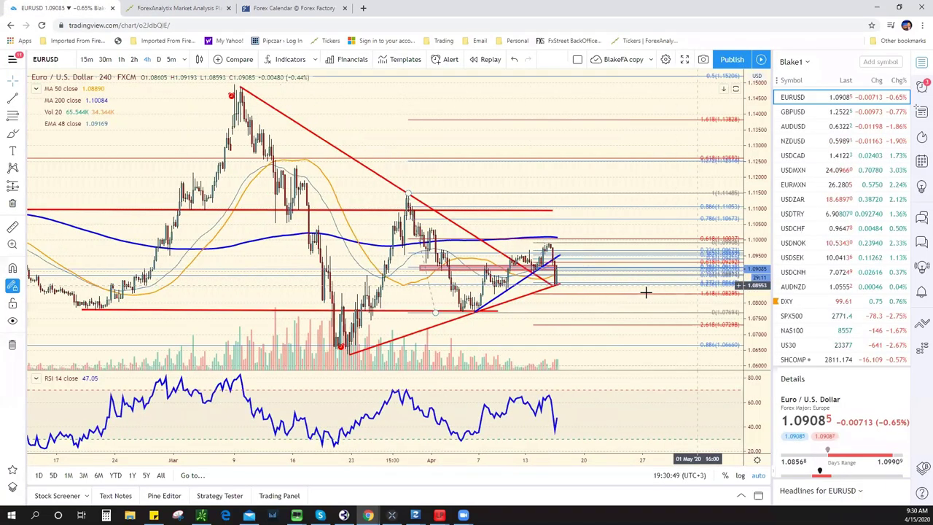
scroll(589, 315, "up", 3)
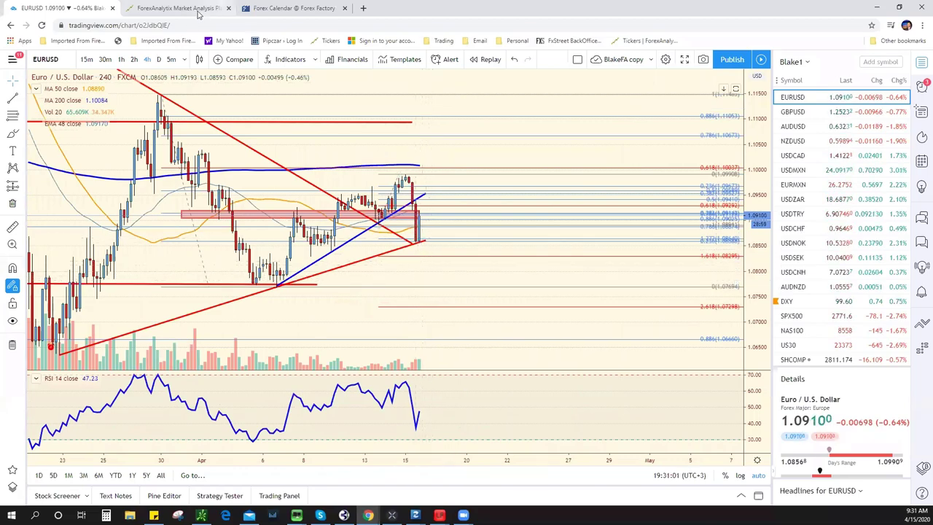
key("ctrl+Tab")
left_click(326, 148)
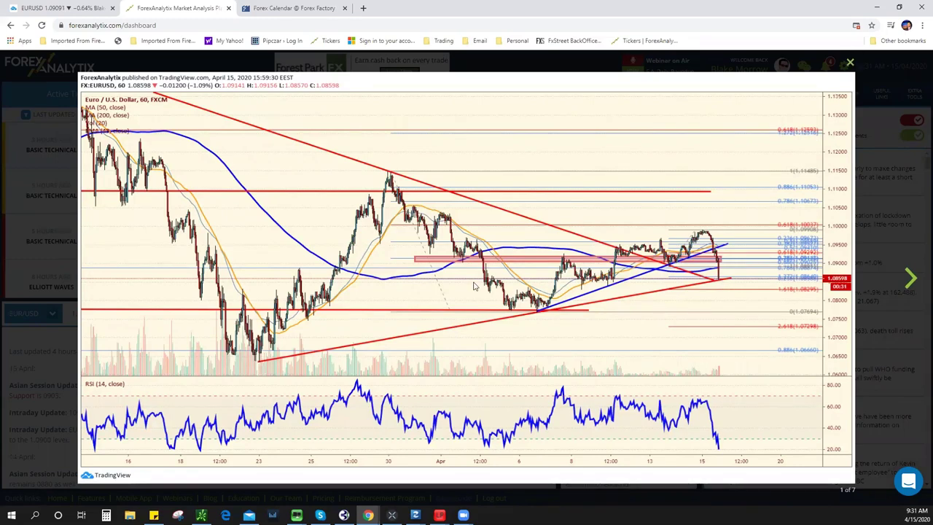
key("Escape")
left_click(82, 11)
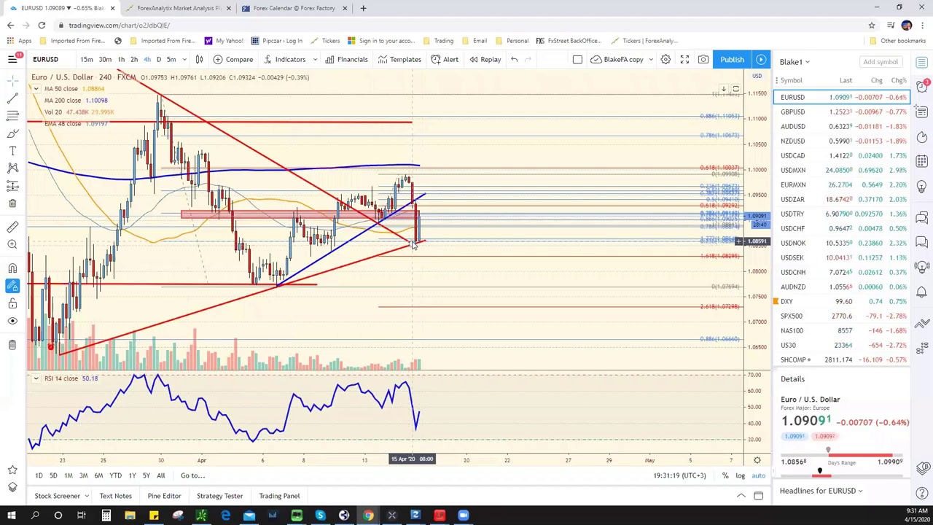
Step: Zoom out on EURUSD and anchor an XABCD pattern's point X at the 9 March high
scroll(419, 247, "down", 3)
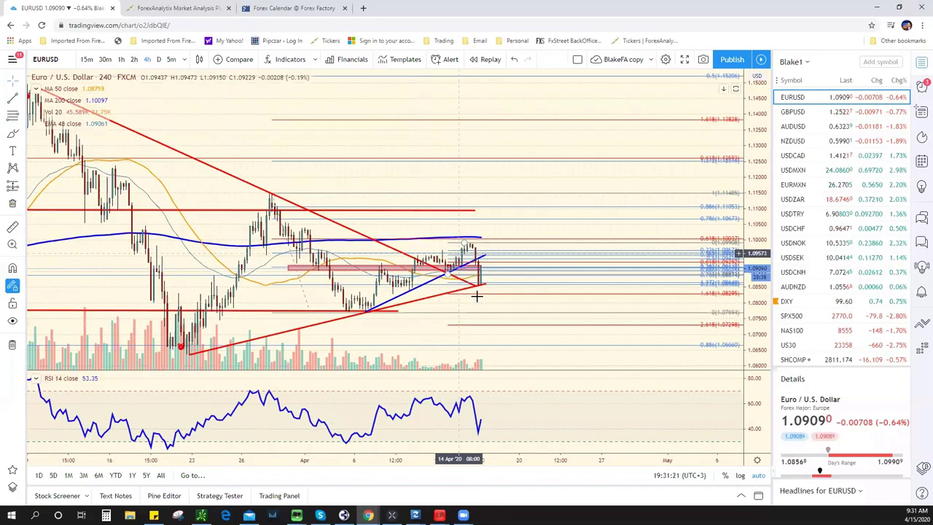
scroll(477, 295, "down", 3)
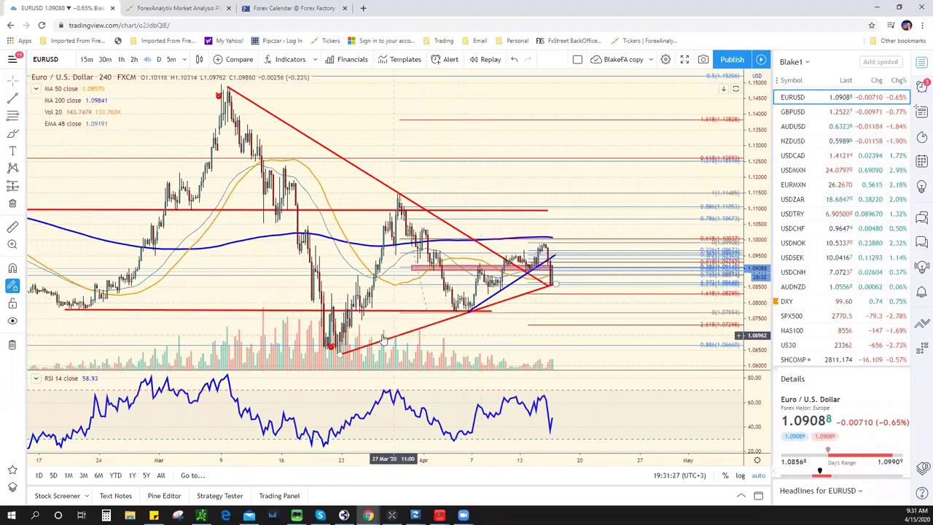
left_click(227, 89)
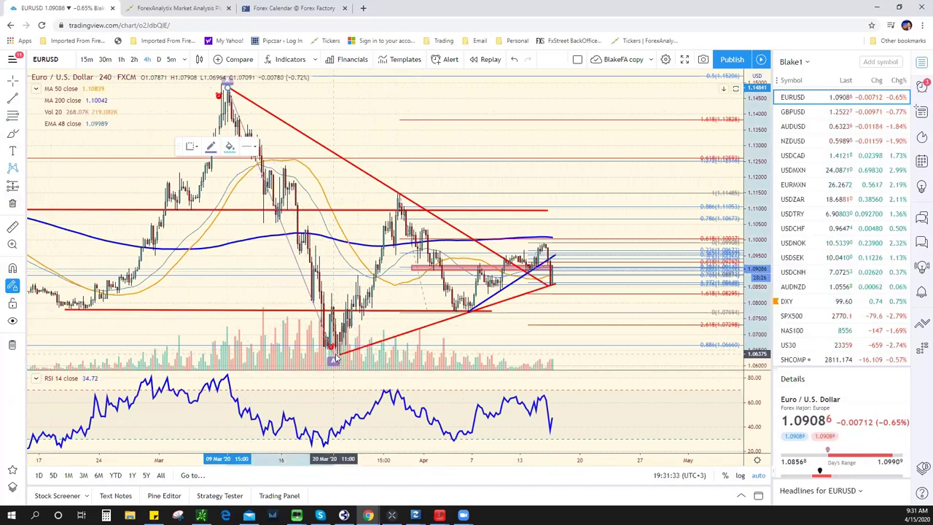
Step: Complete the XABCD pattern through points A, B, C and D, then delete it
left_click(335, 357)
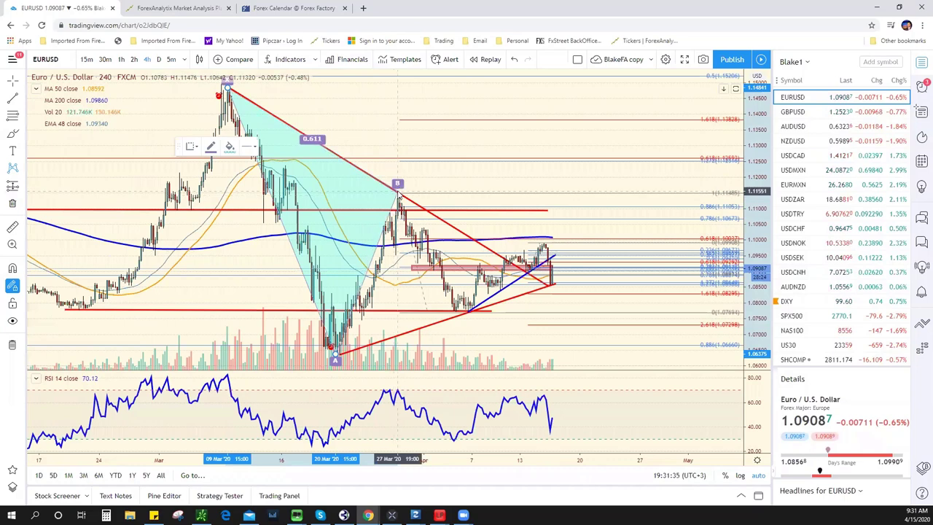
left_click(399, 193)
left_click(468, 315)
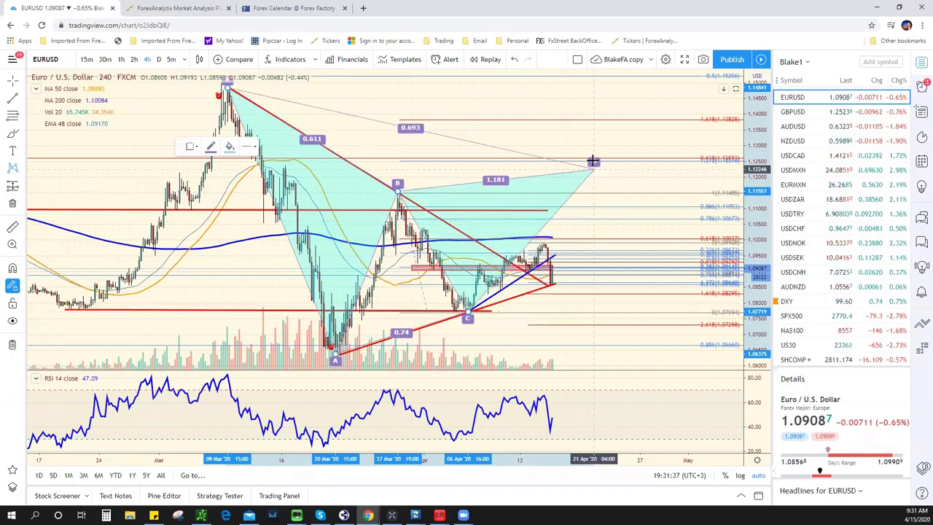
left_click(603, 157)
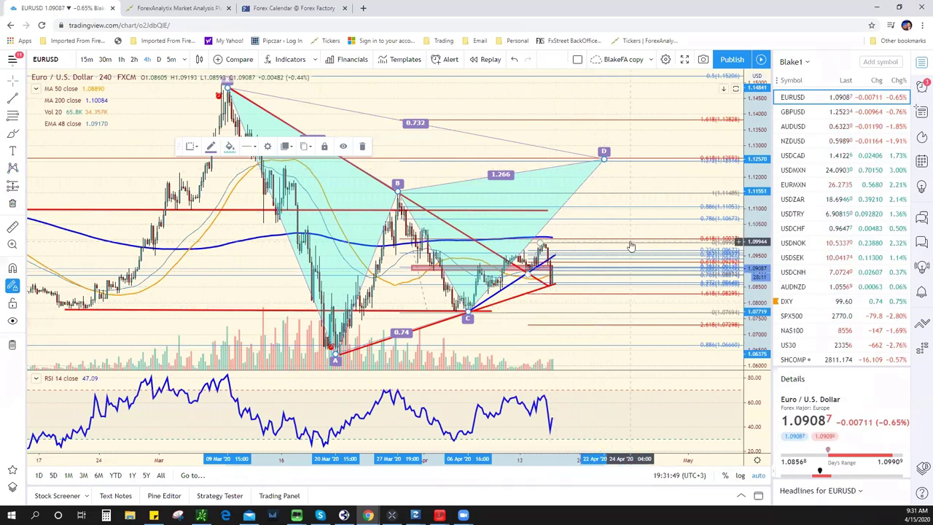
key("Delete")
left_click(500, 193)
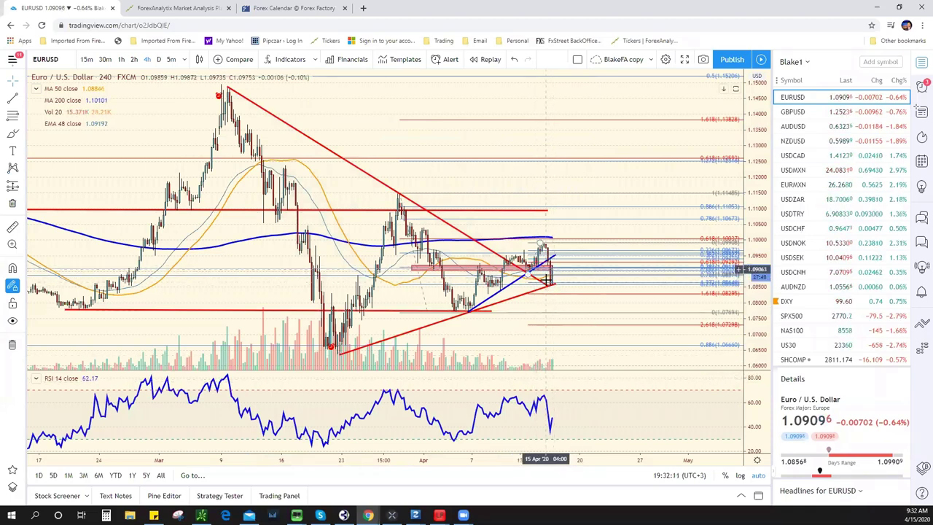
Step: Extend the lower red EURUSD trendline to the right and switch to AUDUSD
left_click(552, 270)
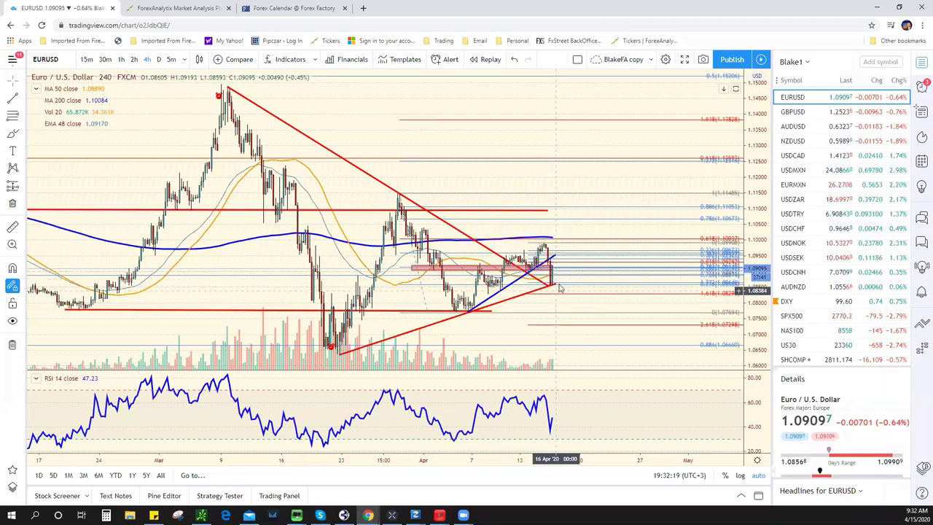
left_click_drag(556, 284, 584, 274)
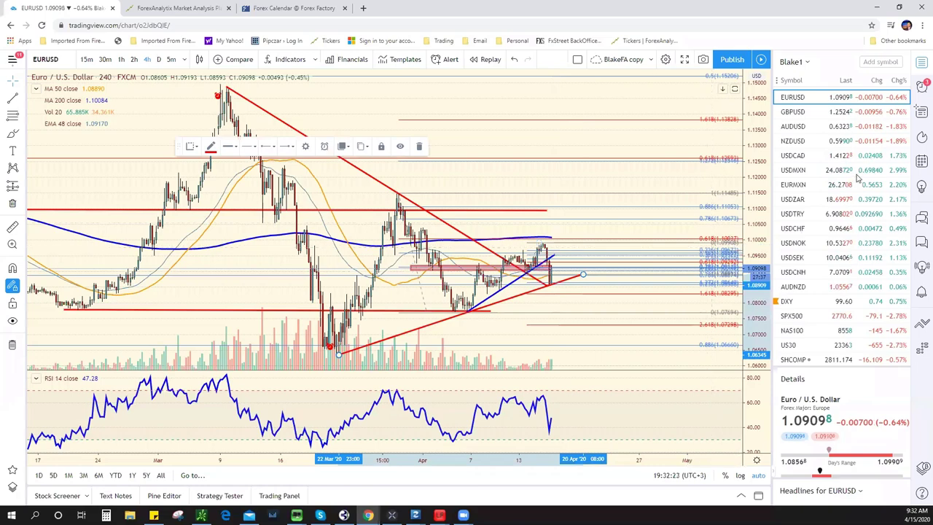
left_click(833, 130)
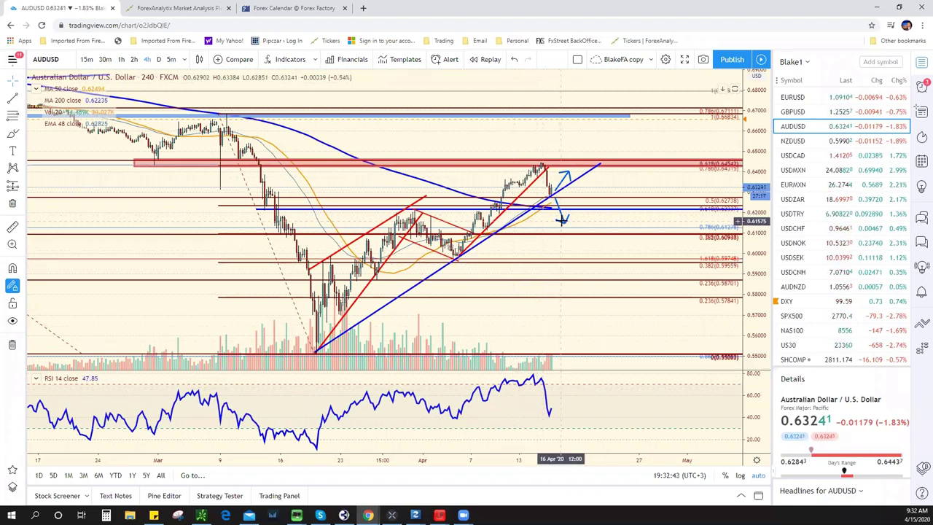
Step: Delete the blue down arrow on AUDUSD and bring up the blue trend line's context menu
left_click(563, 223)
key("Delete")
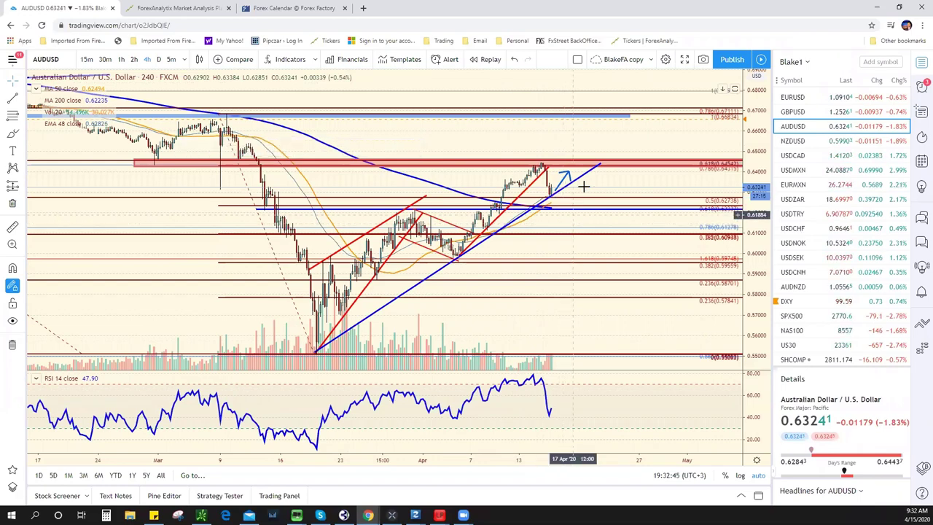
scroll(565, 281, "up", 3)
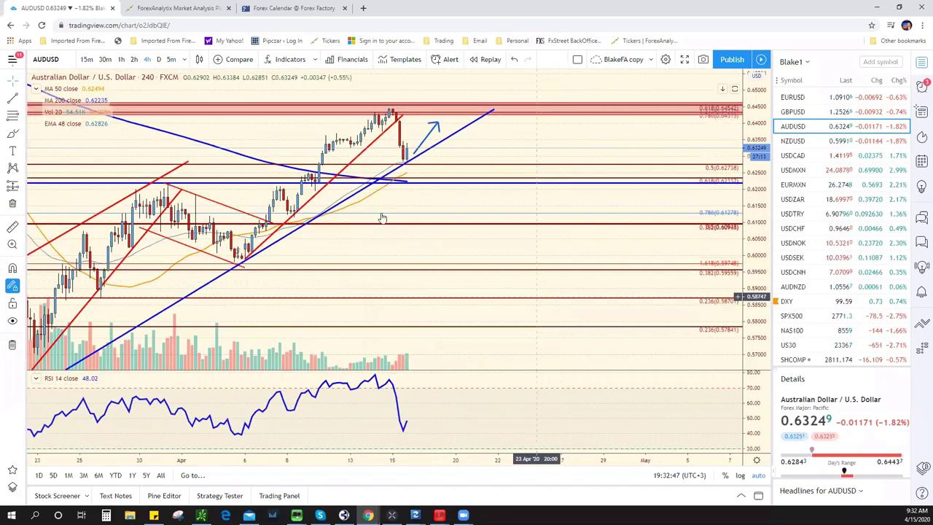
scroll(383, 219, "up", 2)
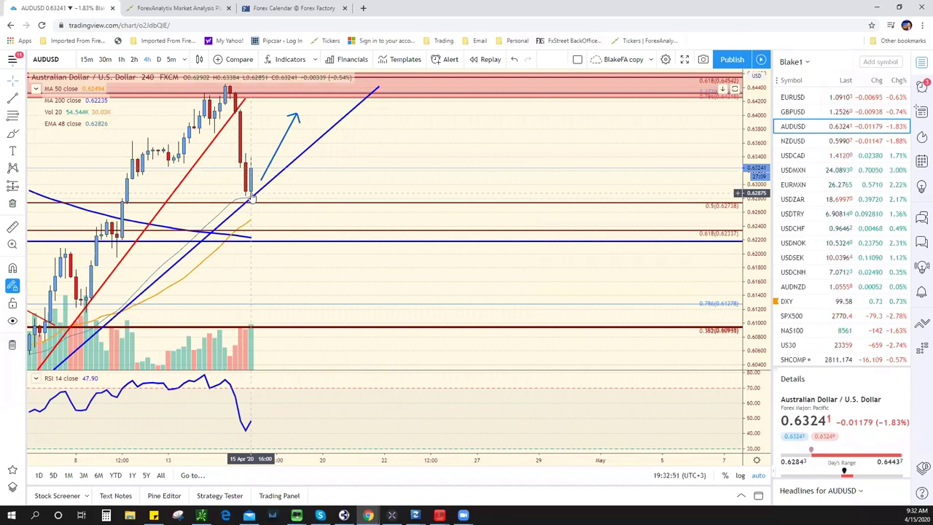
scroll(252, 197, "down", 4)
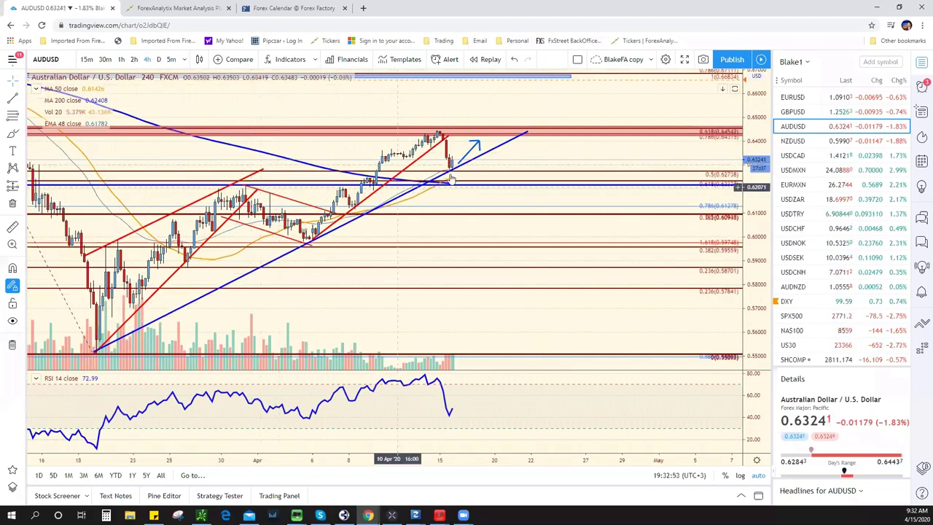
scroll(481, 192, "down", 2)
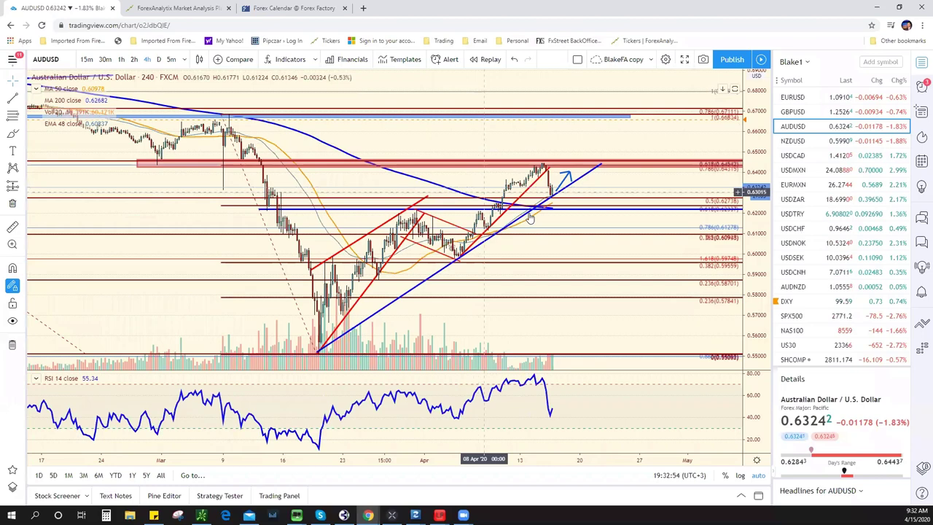
right_click(590, 177)
Step: Create the trend-line crossing alert, point the blue arrow down-right, and switch to SPX500
key("alt+a")
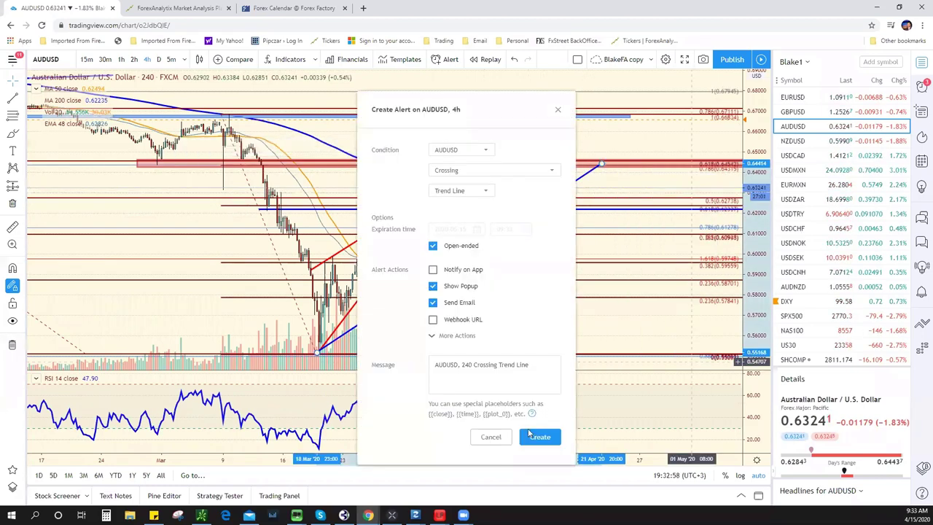
left_click(544, 465)
left_click(552, 210)
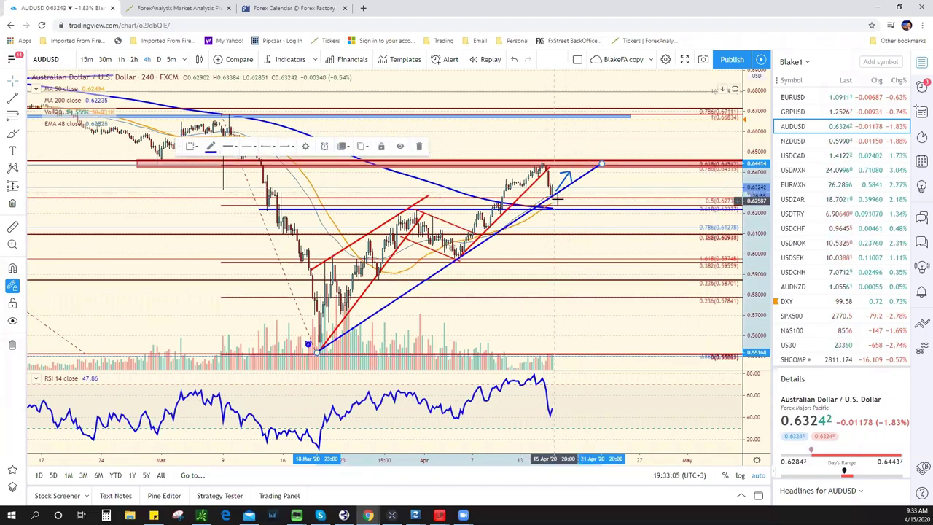
mouse_move(589, 173)
left_mouse_down()
mouse_move(574, 185)
mouse_move(581, 219)
mouse_move(573, 177)
left_mouse_up()
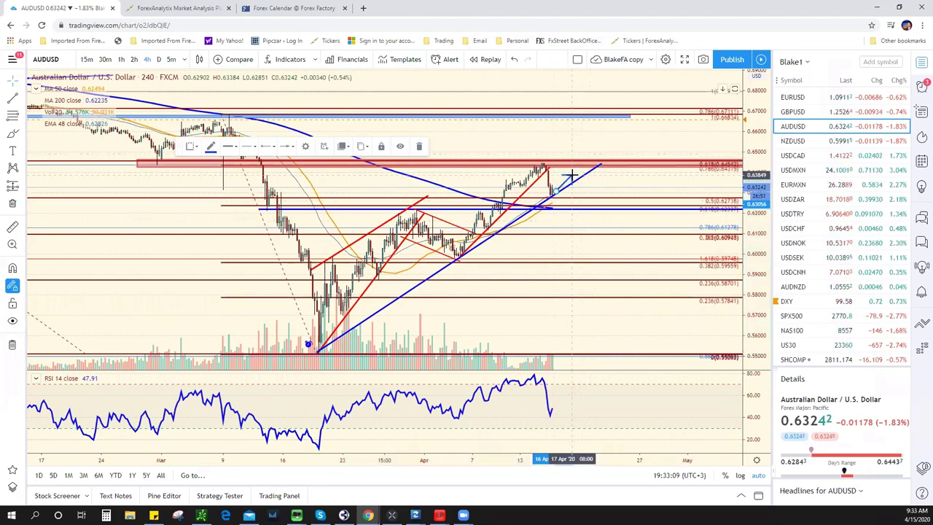
left_click(816, 318)
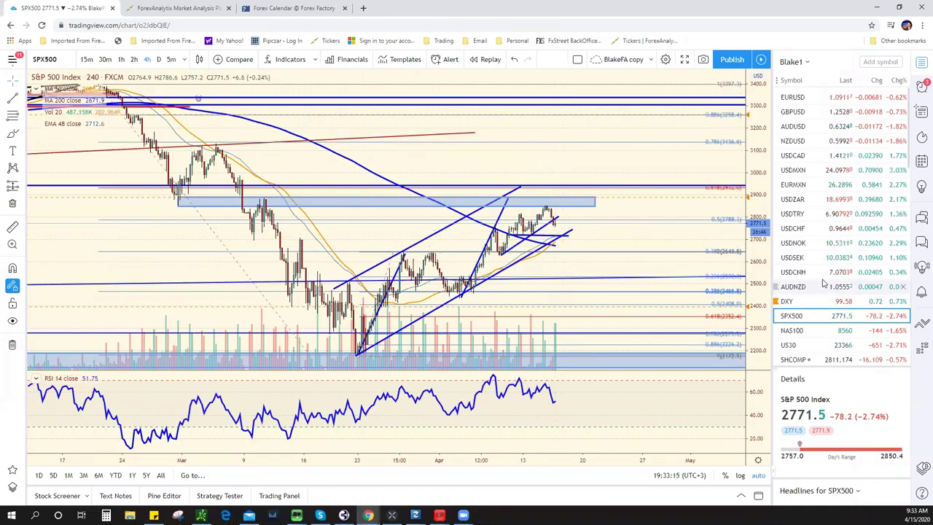
Step: Open EURAUD, extend its upper red trendline rightward, then return to EURUSD
scroll(829, 252, "down", 10)
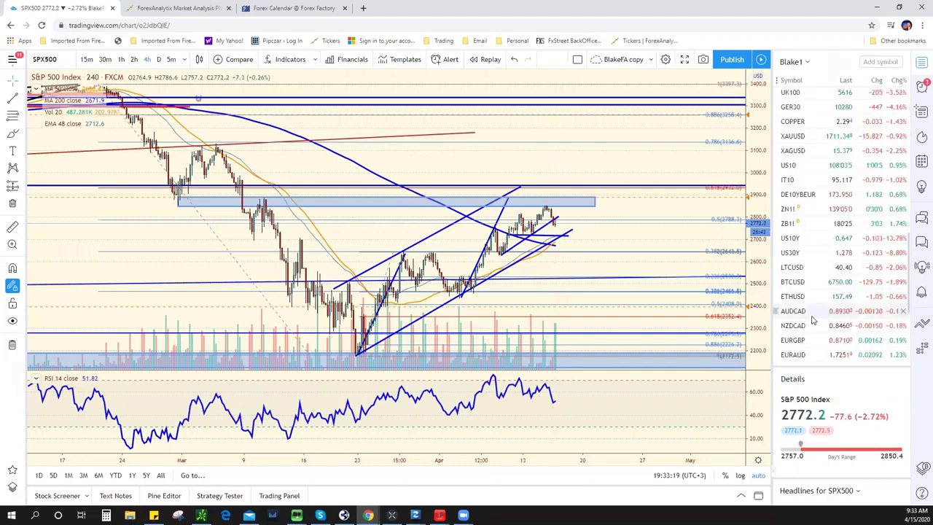
left_click(809, 354)
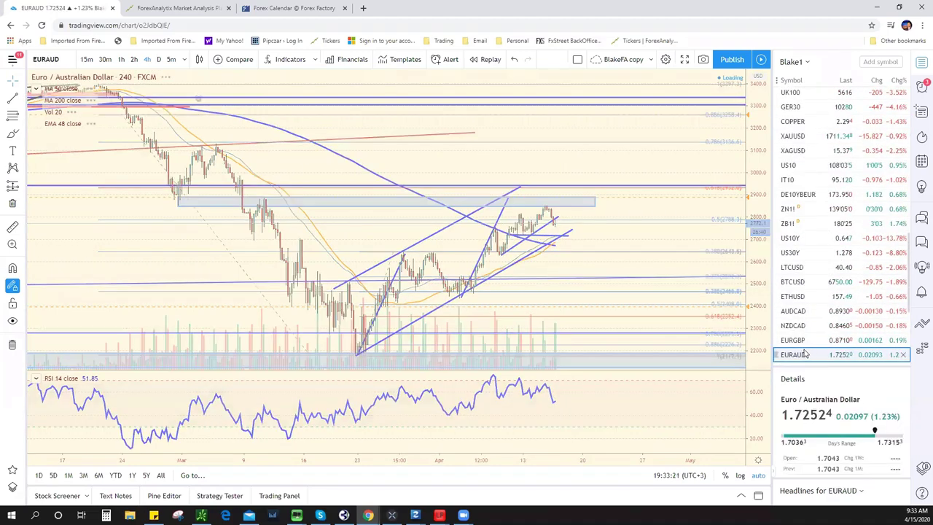
scroll(574, 292, "up", 4)
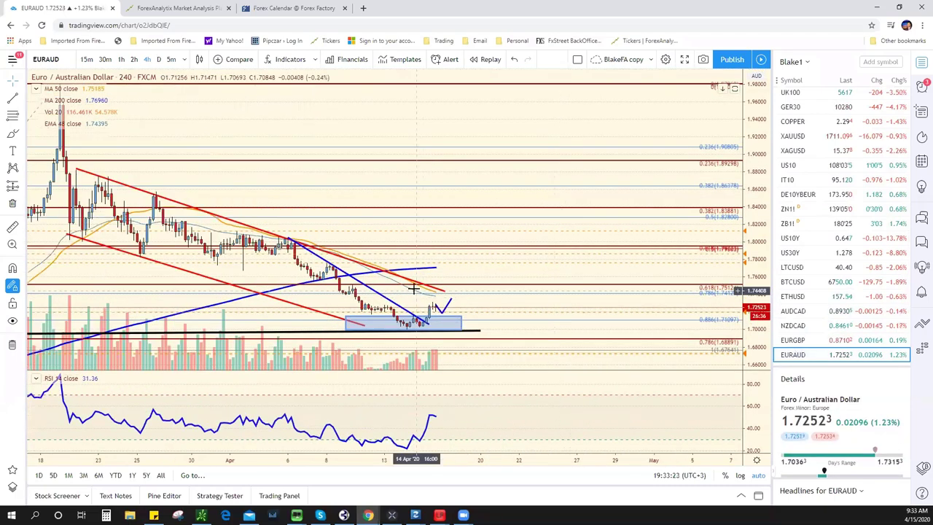
left_click_drag(445, 292, 467, 299)
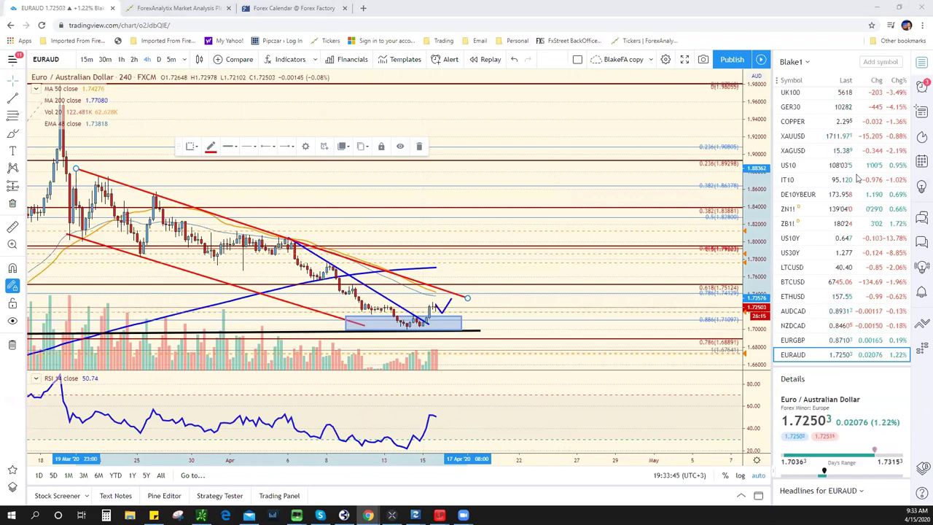
scroll(818, 113, "up", 5)
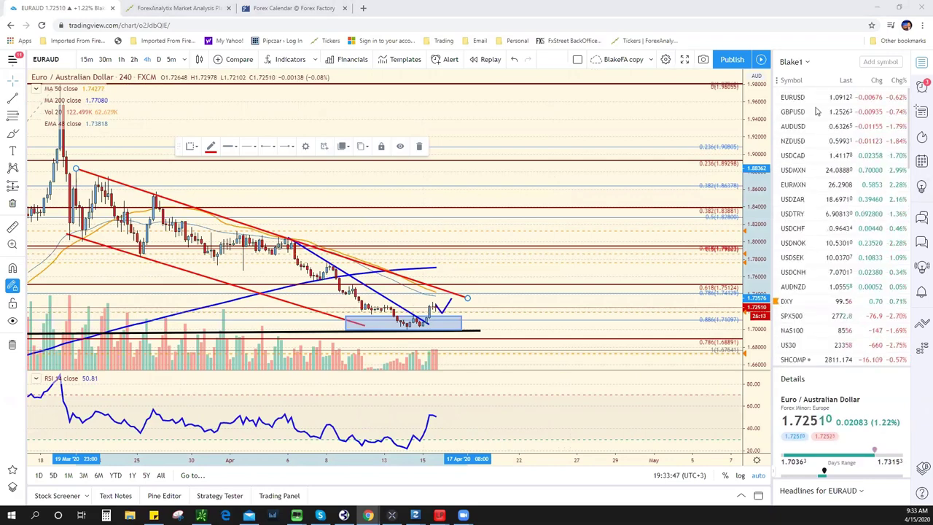
left_click(817, 100)
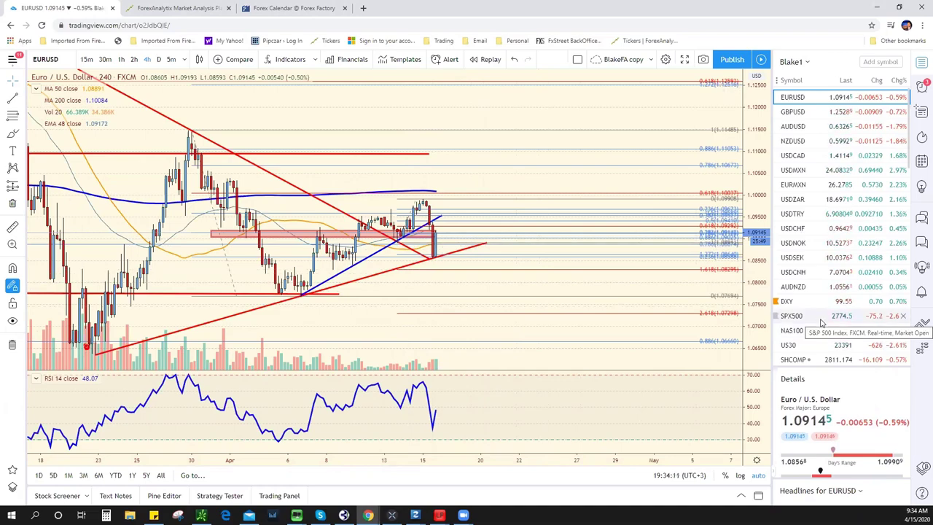
Step: On SPX500, tilt the trend line so its upper end fits the highs
left_click(822, 322)
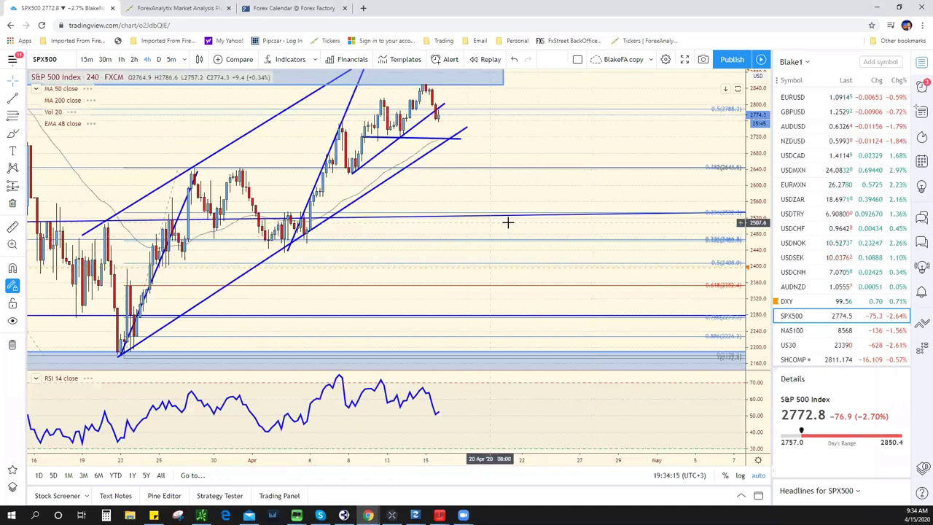
scroll(299, 203, "up", 3)
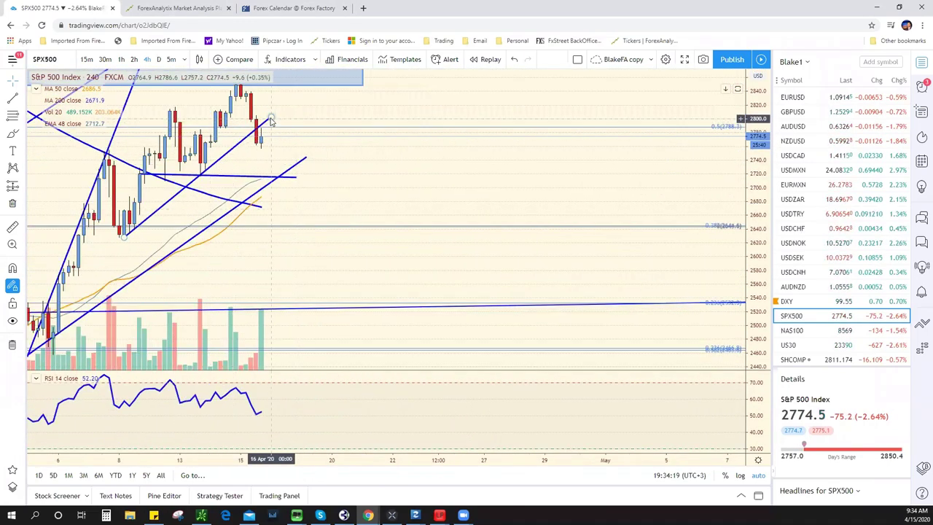
left_click(274, 117)
left_click_drag(276, 115, 282, 118)
left_click_drag(433, 88, 511, 96)
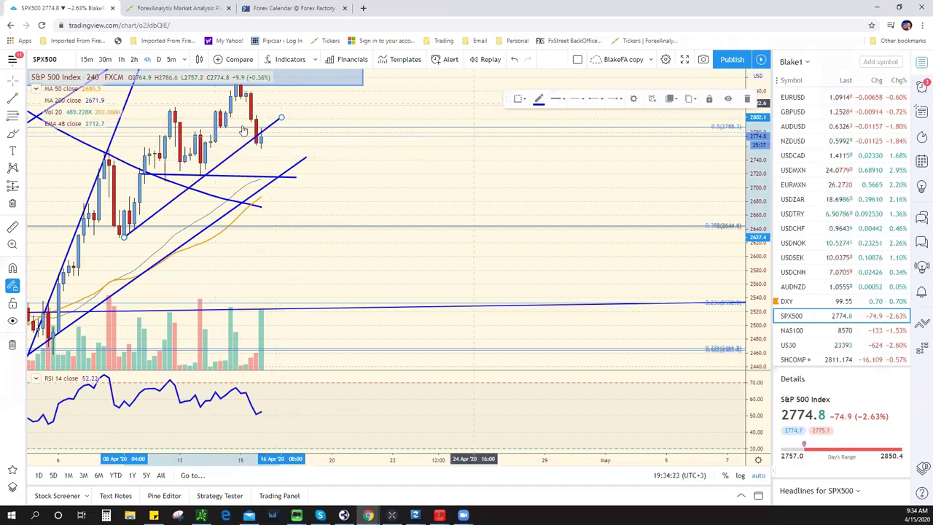
left_click_drag(287, 109, 286, 109)
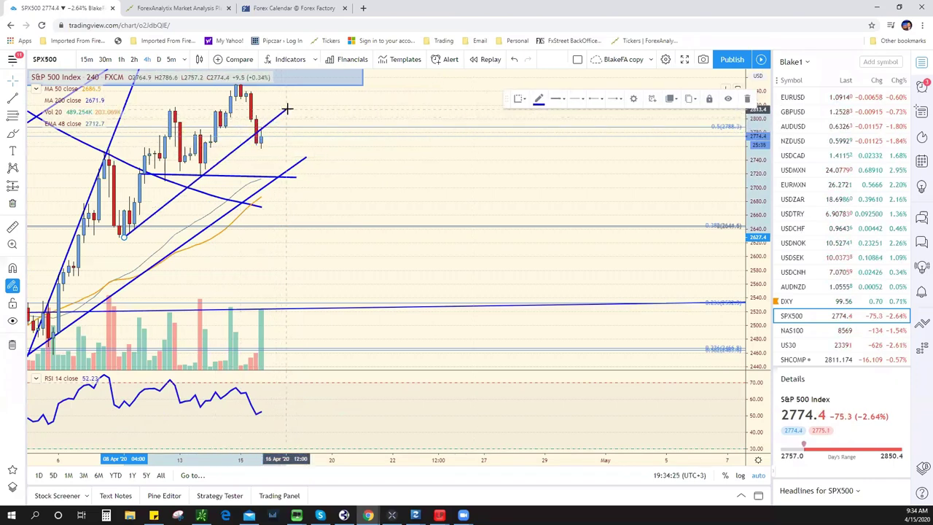
scroll(267, 144, "down", 5)
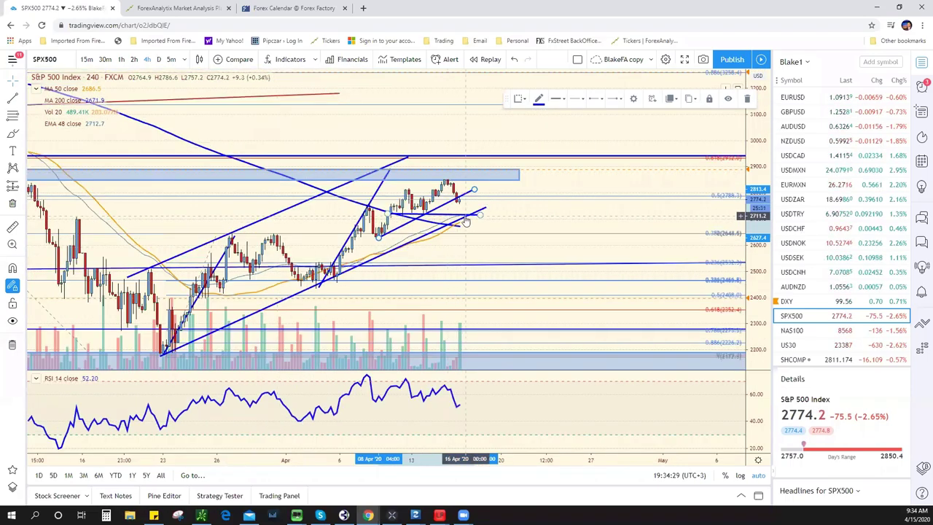
Step: Draw a blue arrow projecting a drop below the trendline, then switch to NASDAQ 100
left_click(21, 102)
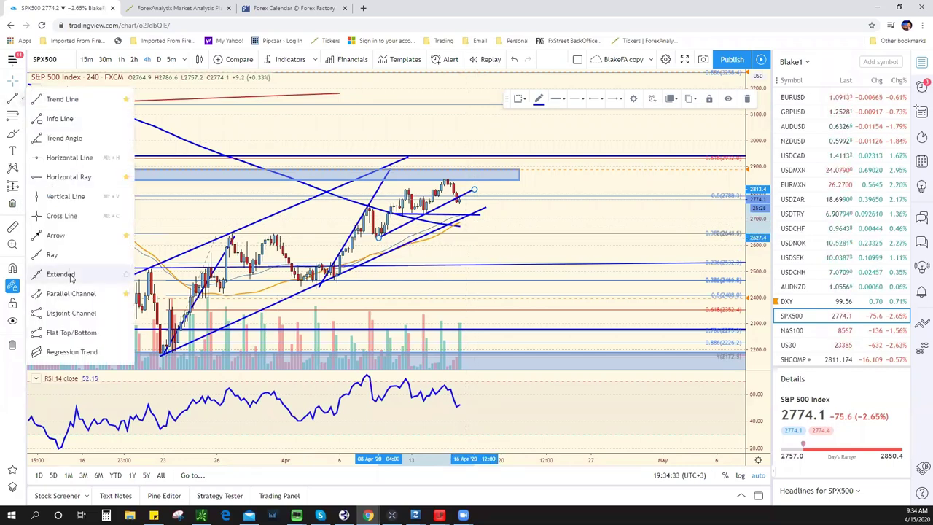
left_click(72, 237)
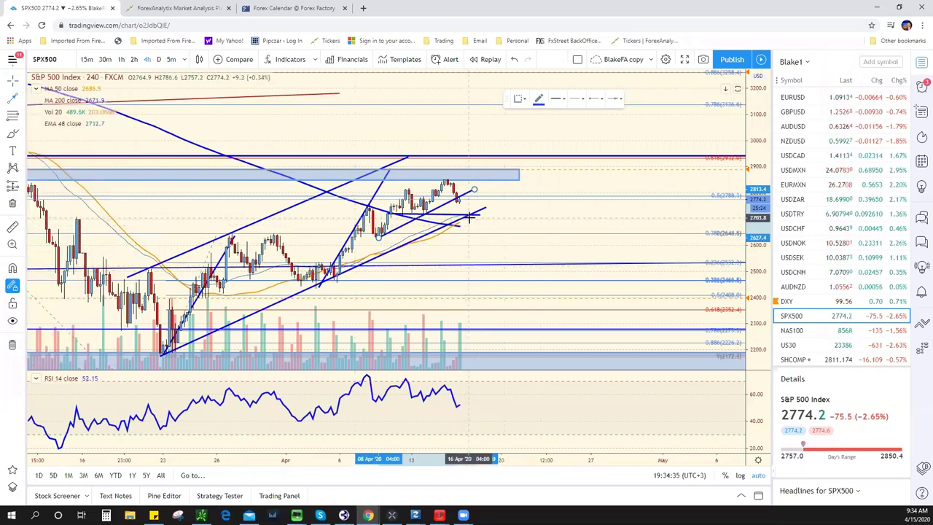
left_click_drag(470, 219, 505, 260)
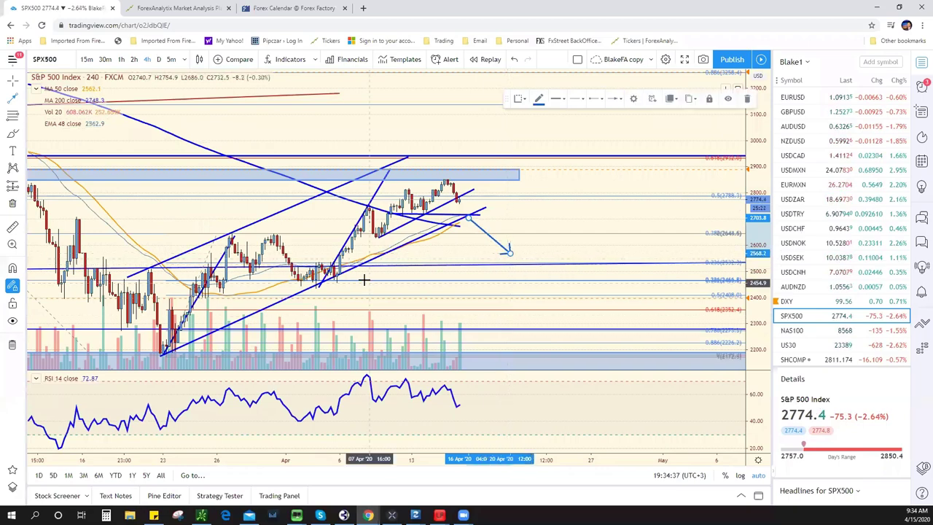
scroll(365, 277, "down", 5)
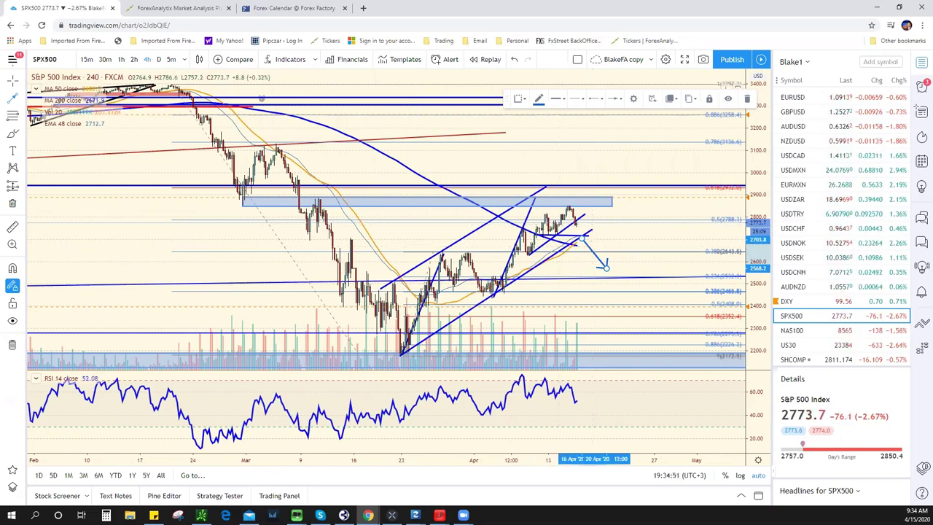
left_click(795, 330)
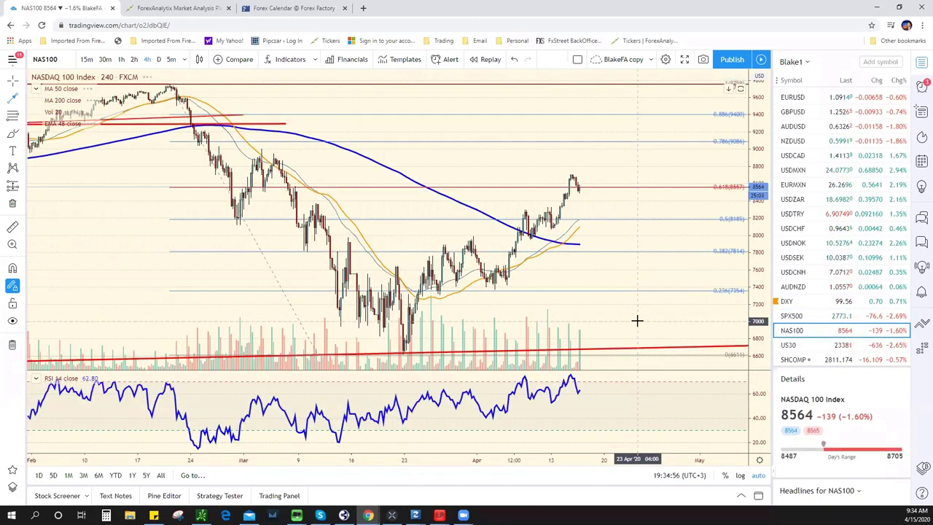
left_click(62, 59)
type("AM")
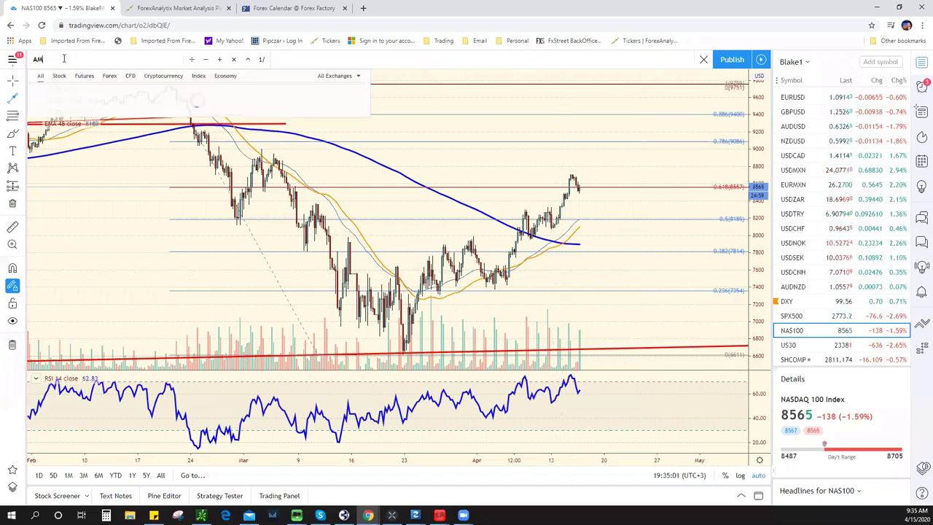
type("Z")
key("BackSpace")
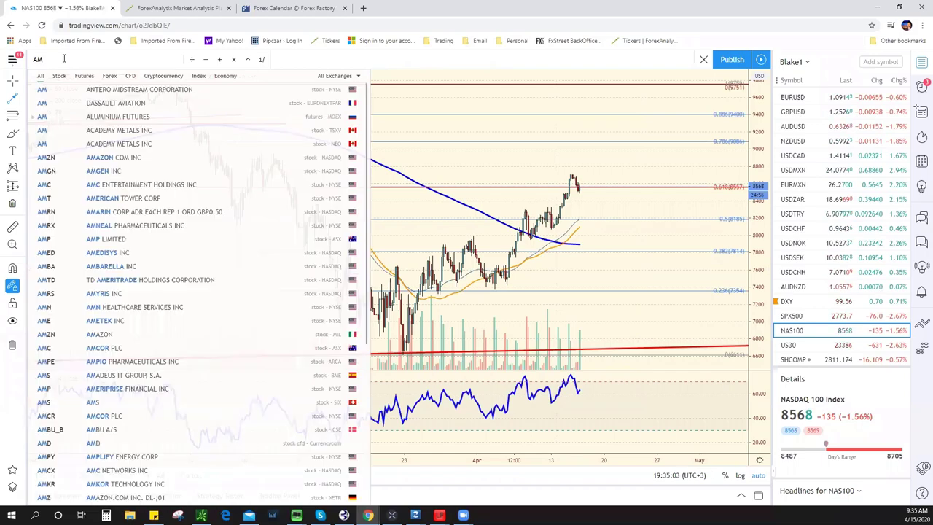
type("ZN")
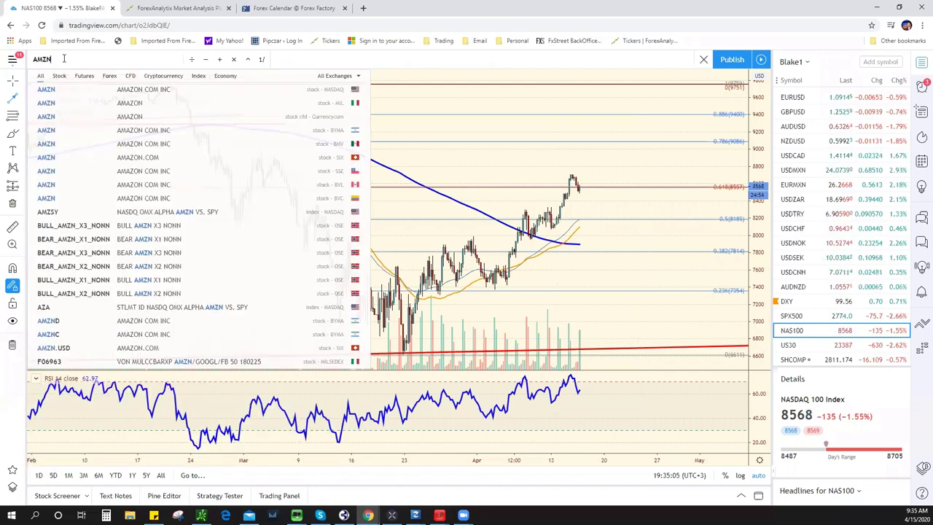
key("Return")
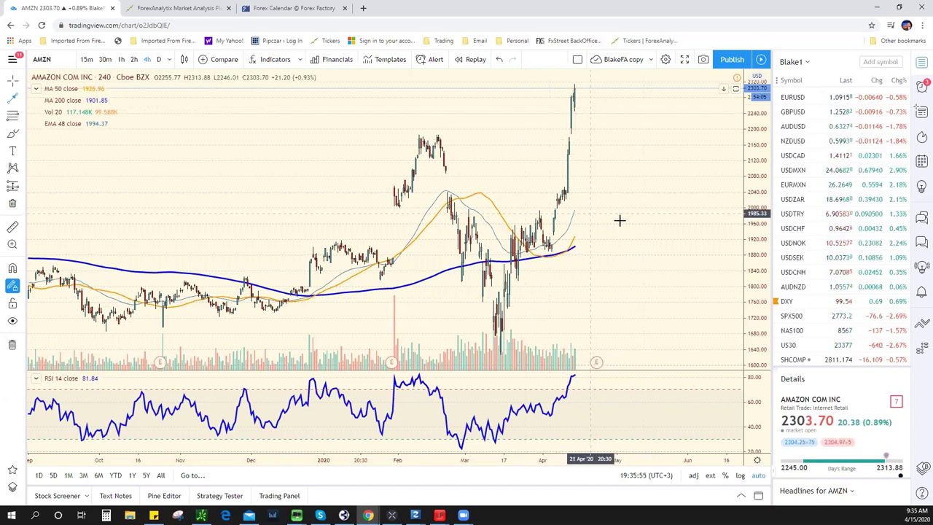
left_click(810, 330)
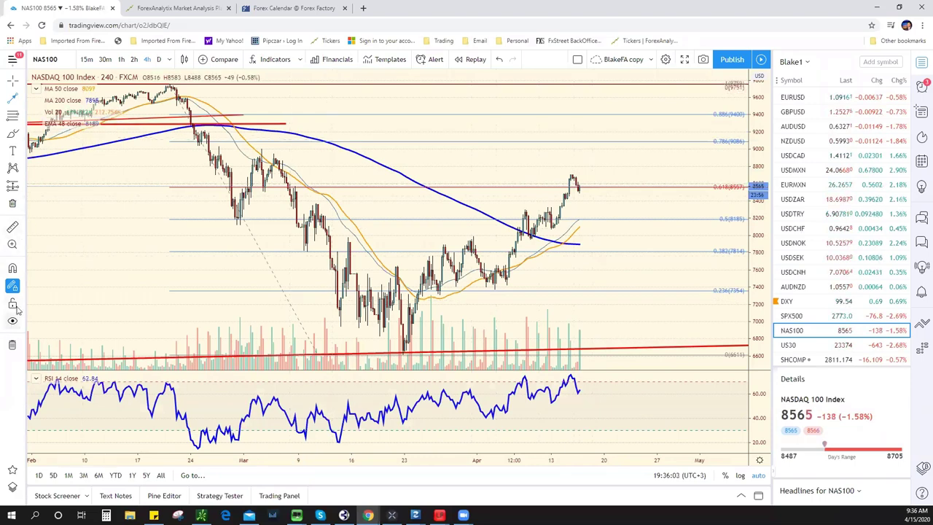
Step: Draw arcs over the March peak and the recent peak on the NASDAQ 100 chart
left_click(22, 169)
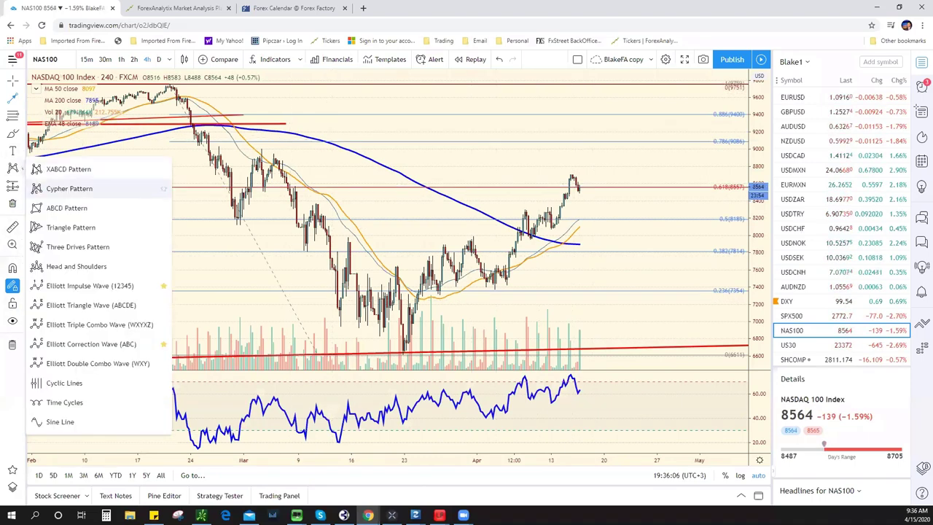
left_click(23, 133)
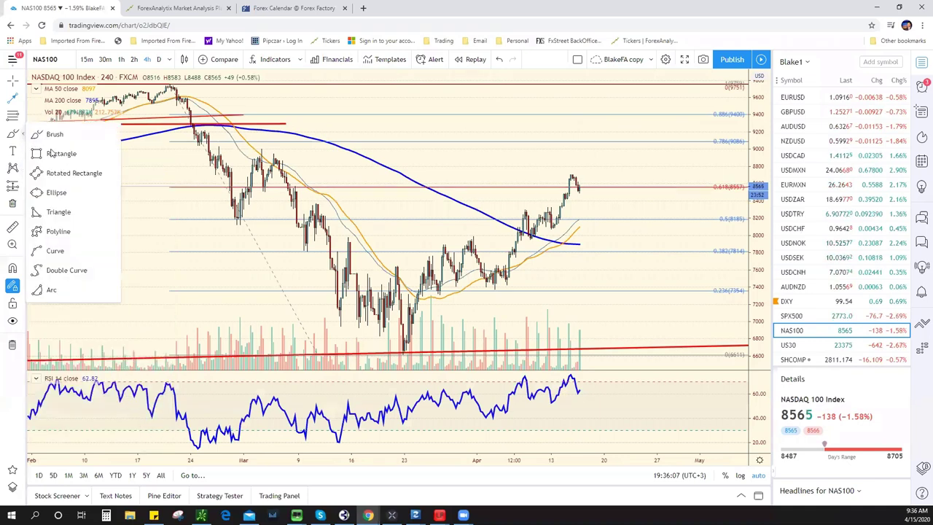
left_click(53, 290)
left_click(232, 166)
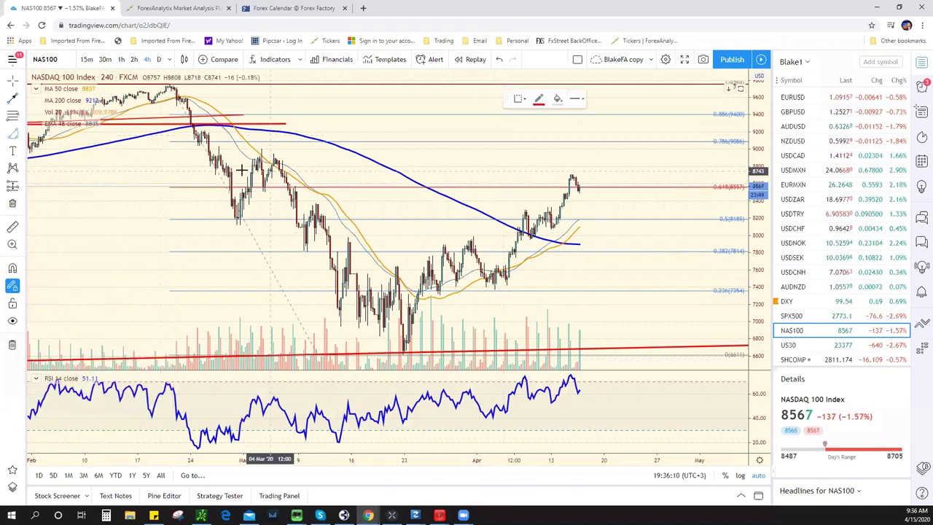
left_click(299, 165)
left_click(298, 141)
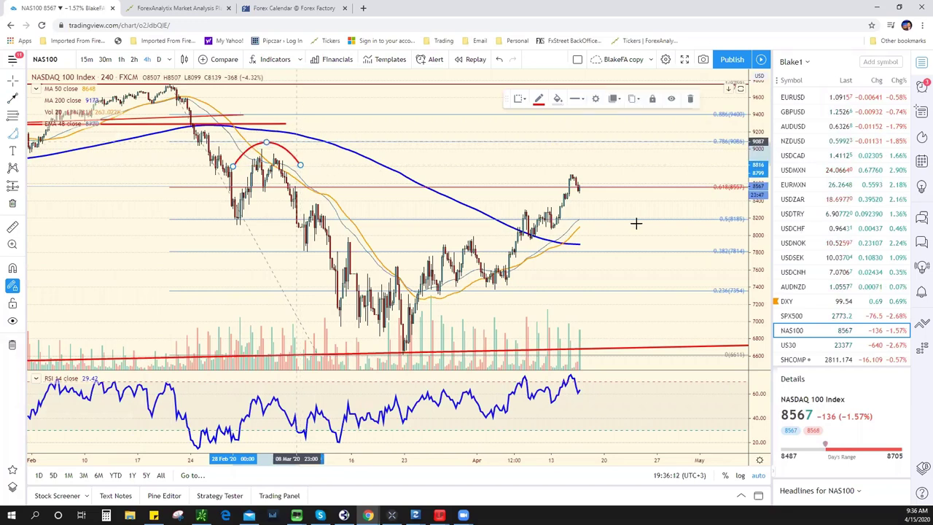
left_click(547, 179)
left_click(595, 179)
left_click(591, 161)
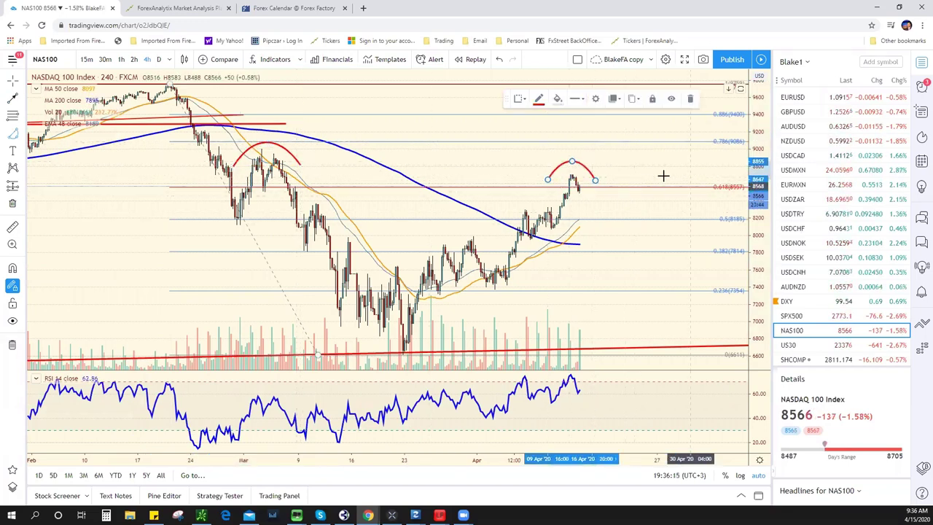
Step: Delete both arcs and switch to the Dow Jones US30 chart
key("Delete")
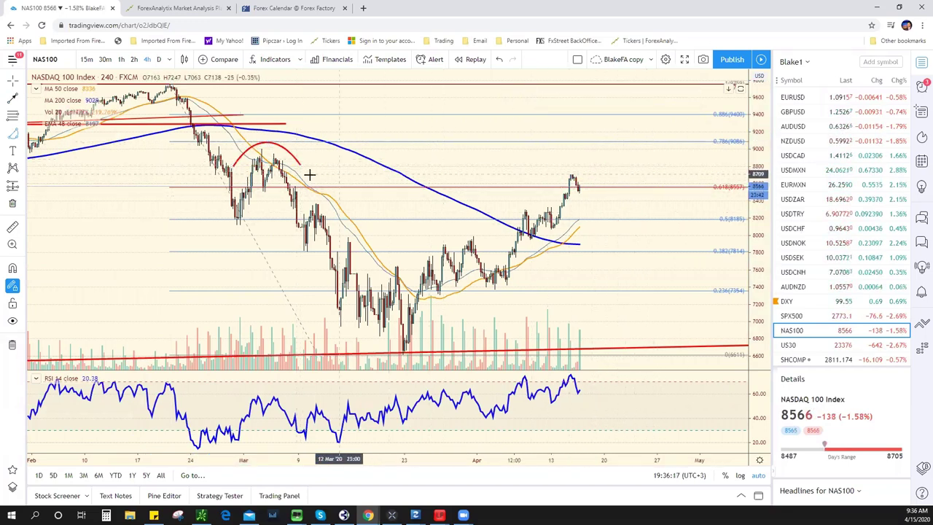
left_click(299, 165)
key("Delete")
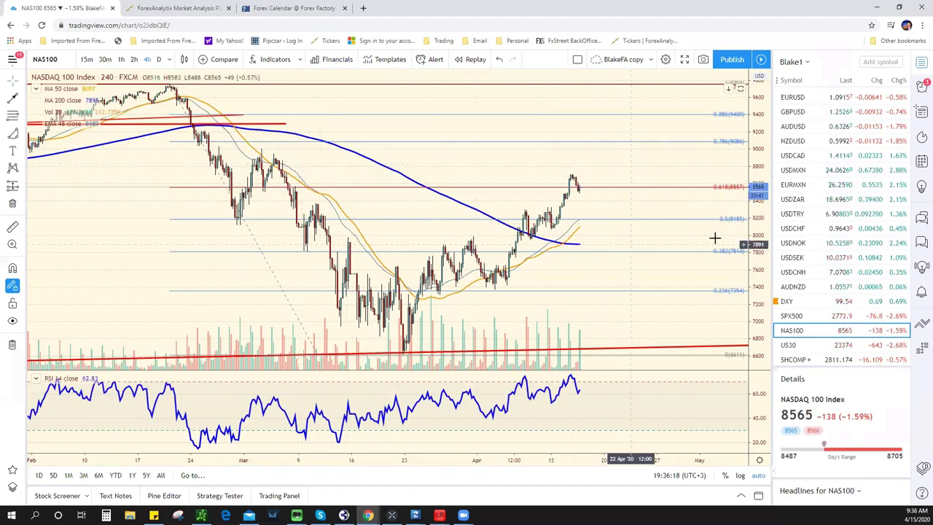
left_click(824, 344)
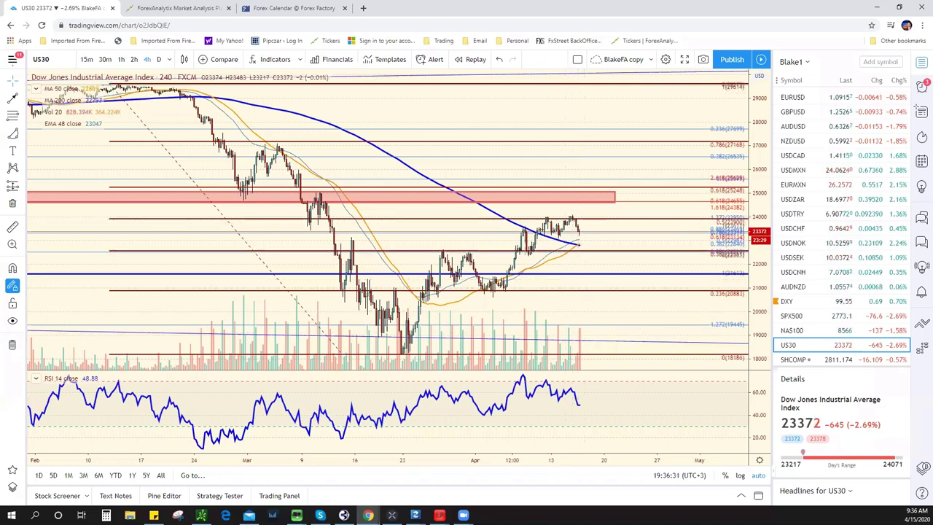
Step: Draw a thin blue zone across the retested late-March level, then start a rising trend line at the March low
left_click(368, 516)
left_click(594, 296)
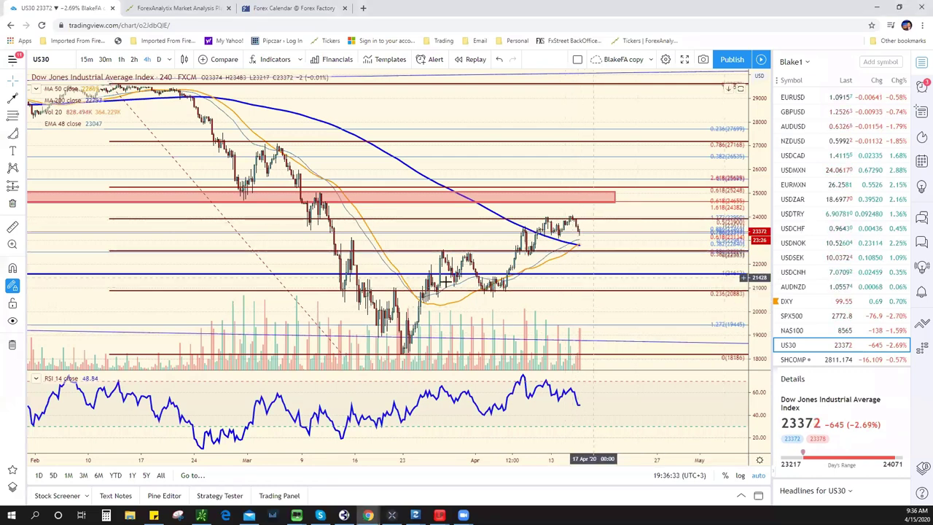
left_click(22, 139)
left_click(58, 152)
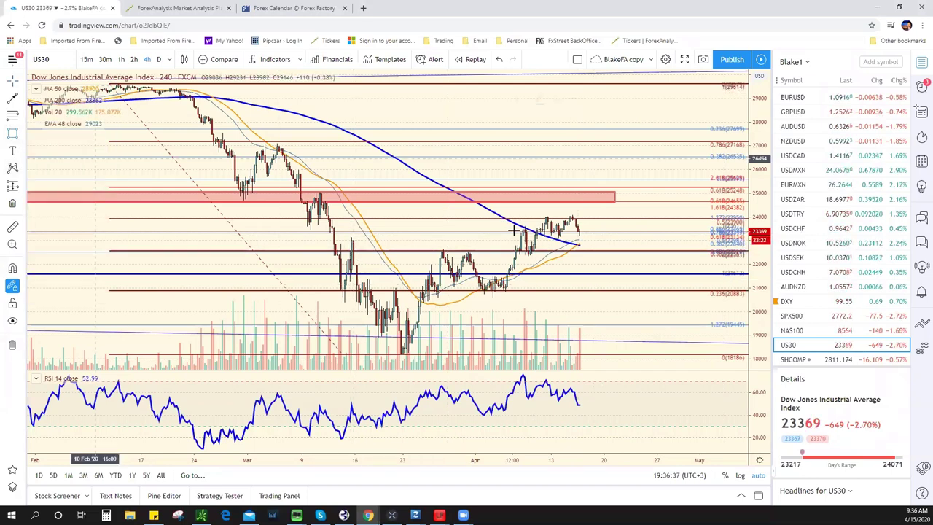
left_click_drag(440, 243, 603, 251)
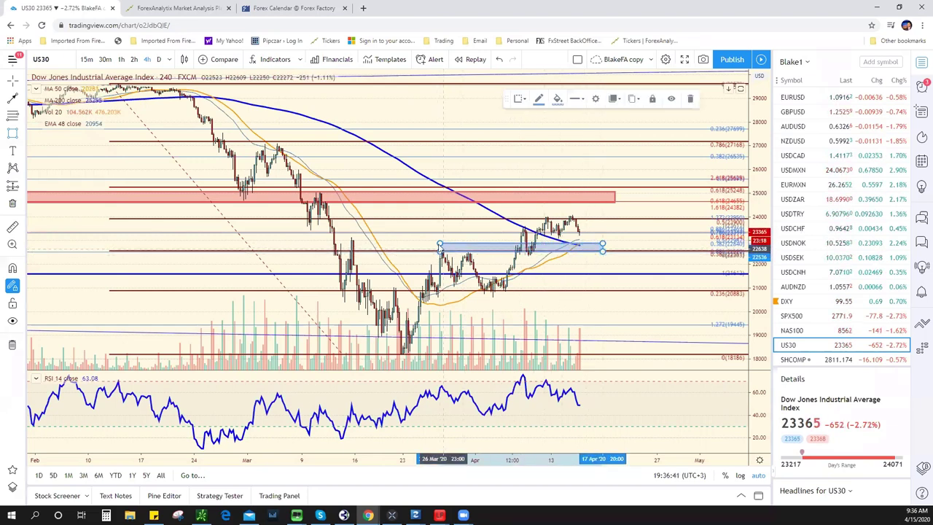
left_click_drag(439, 244, 439, 249)
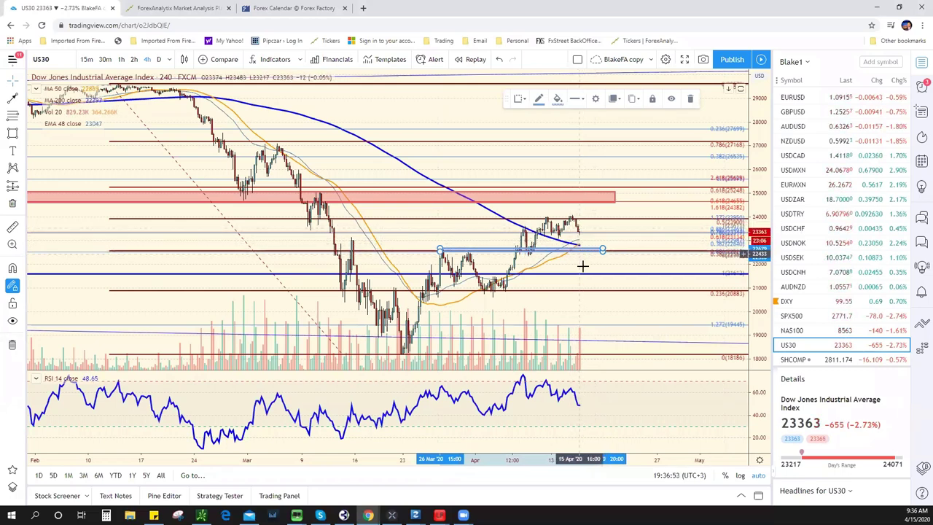
left_click(13, 99)
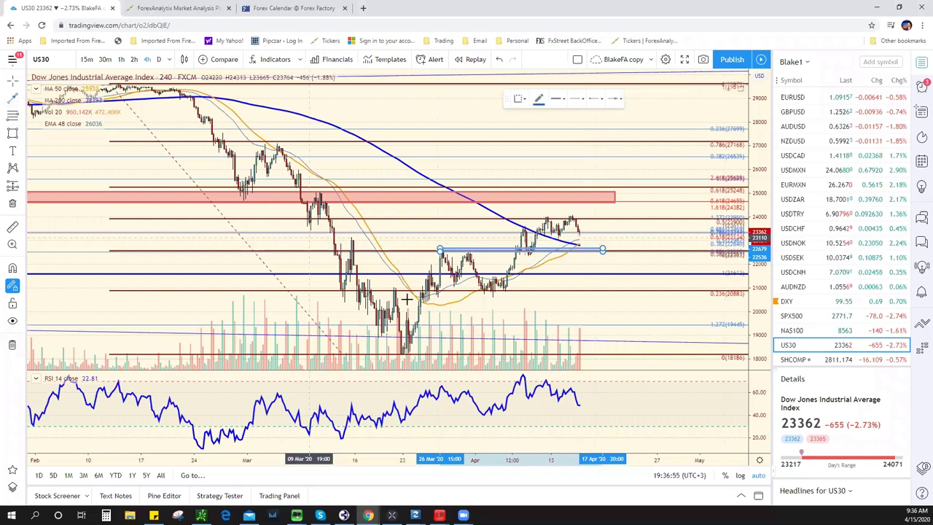
left_click(404, 356)
Step: Anchor the US30 trend line's end past the latest bar, then switch to the USDCAD chart
left_click(605, 221)
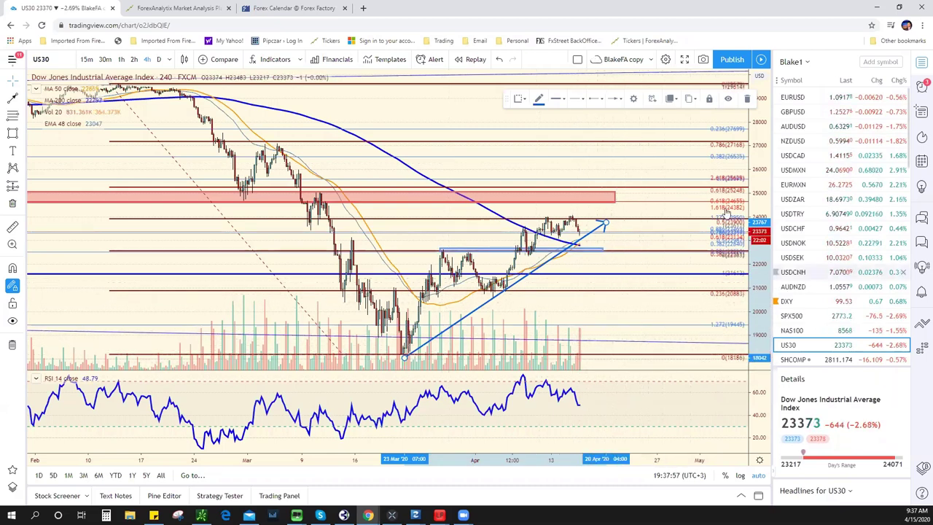
left_click(798, 155)
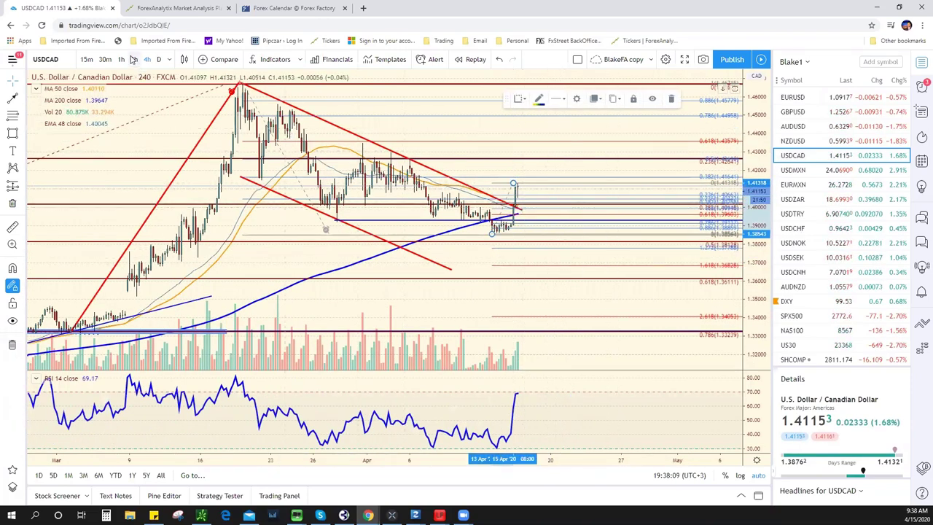
Step: Switch USDCAD to 1-hour and draw a V-shaped trend-line projection from the latest high via 1.4034
type("60")
key("Return")
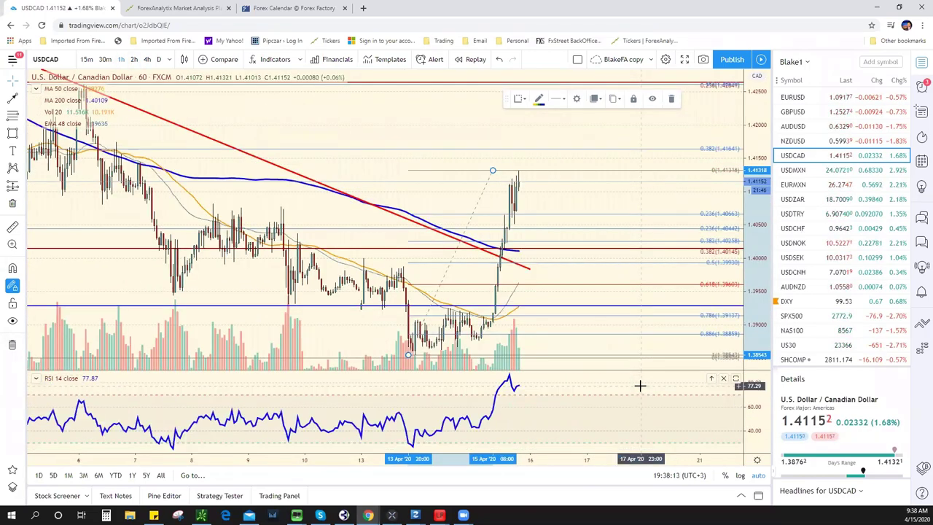
left_click(23, 100)
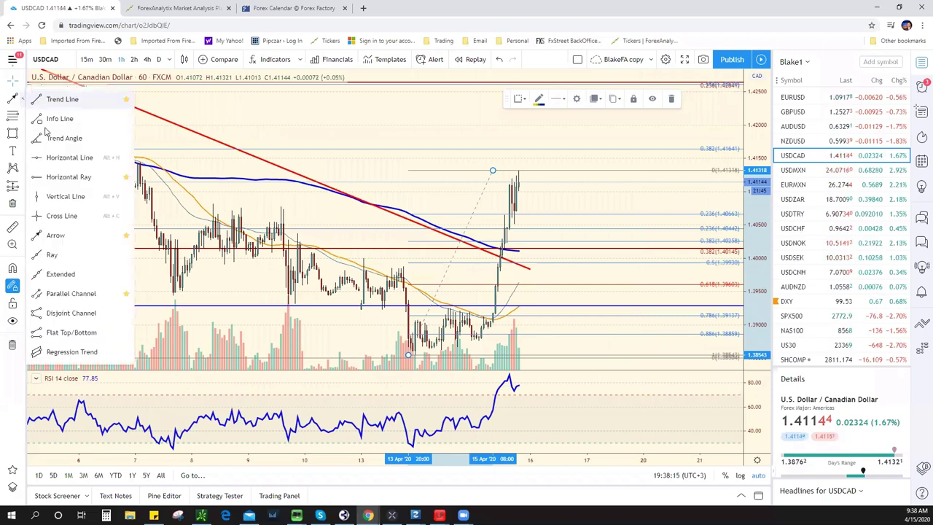
left_click(48, 99)
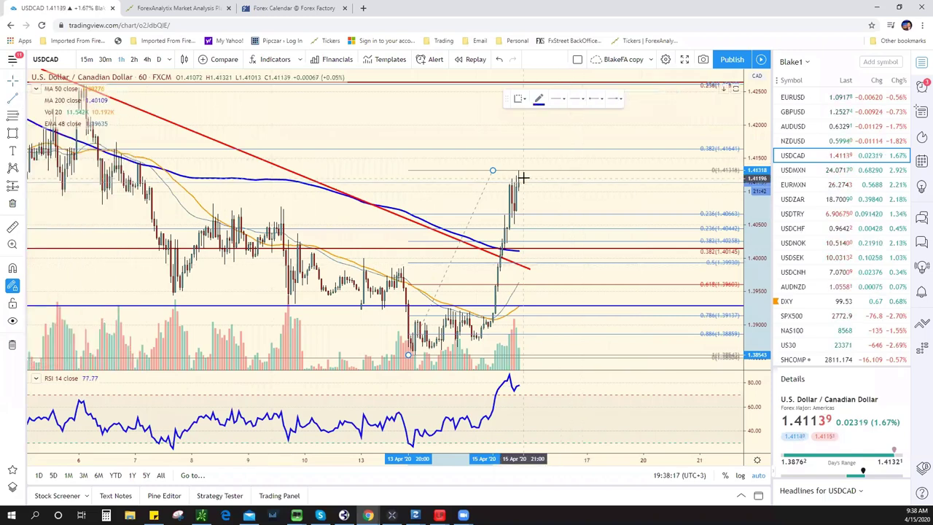
left_click(522, 177)
left_click(557, 234)
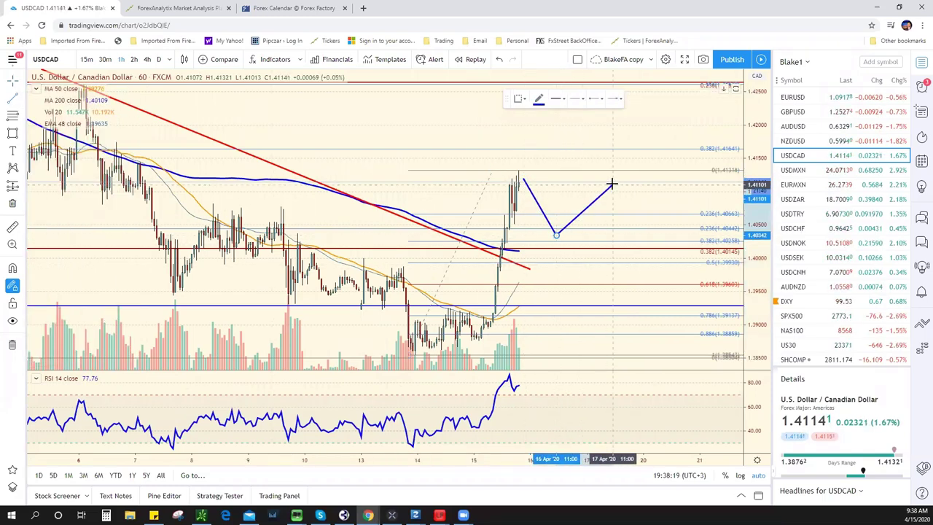
double_click(613, 184)
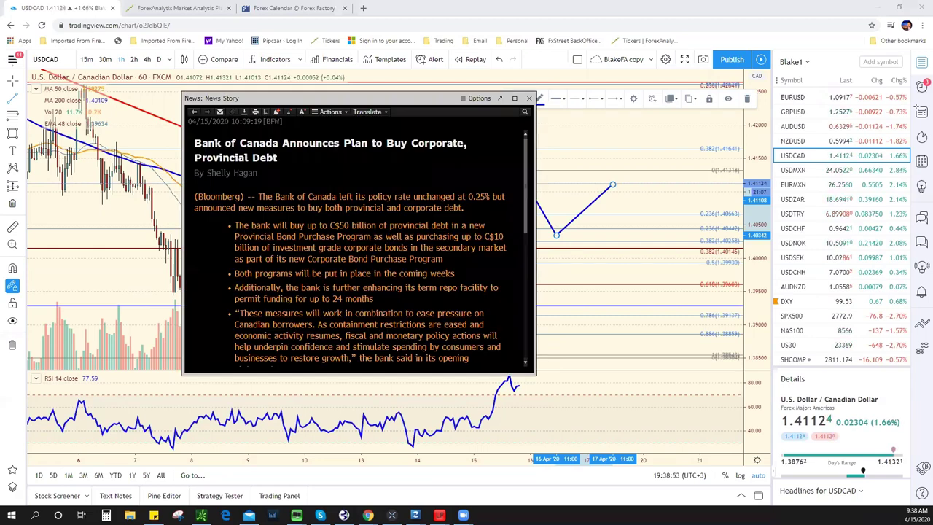
Step: Close the Bank of Canada news story window
left_click(530, 98)
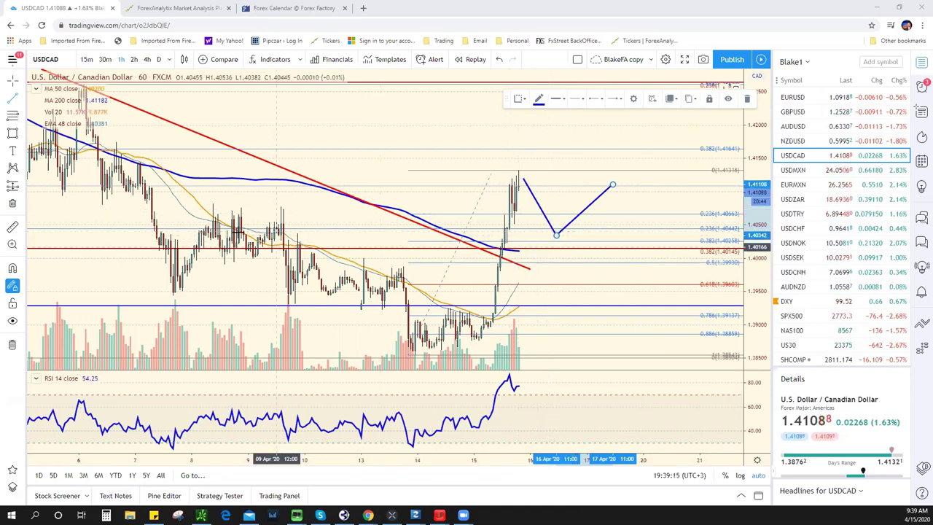
Step: Draw a wide rectangle zone from 8 April into the future and a small 1.4015–1.4037 box
left_click(12, 133)
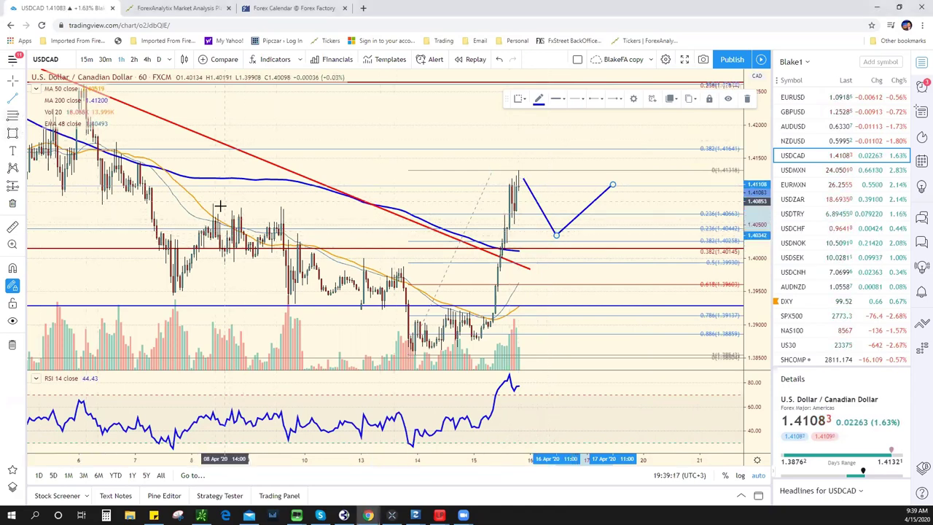
left_click_drag(212, 202, 624, 219)
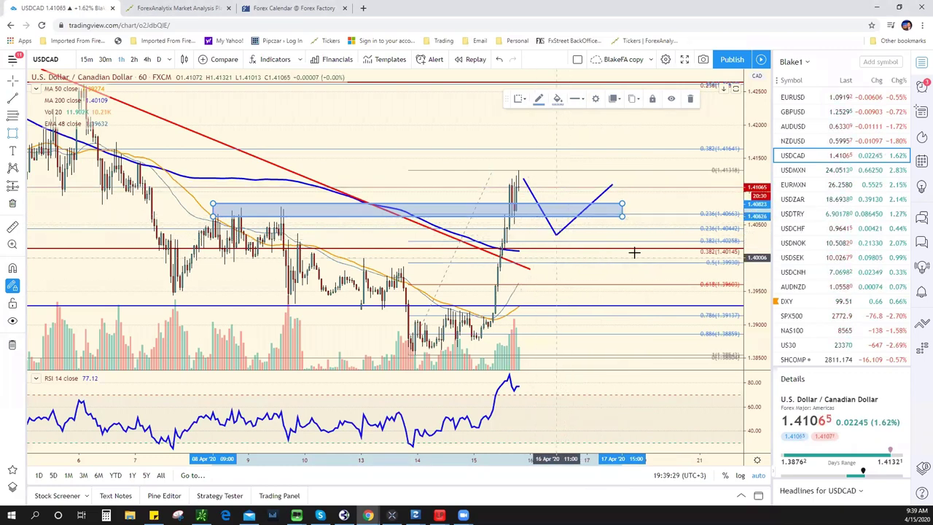
left_click(681, 234)
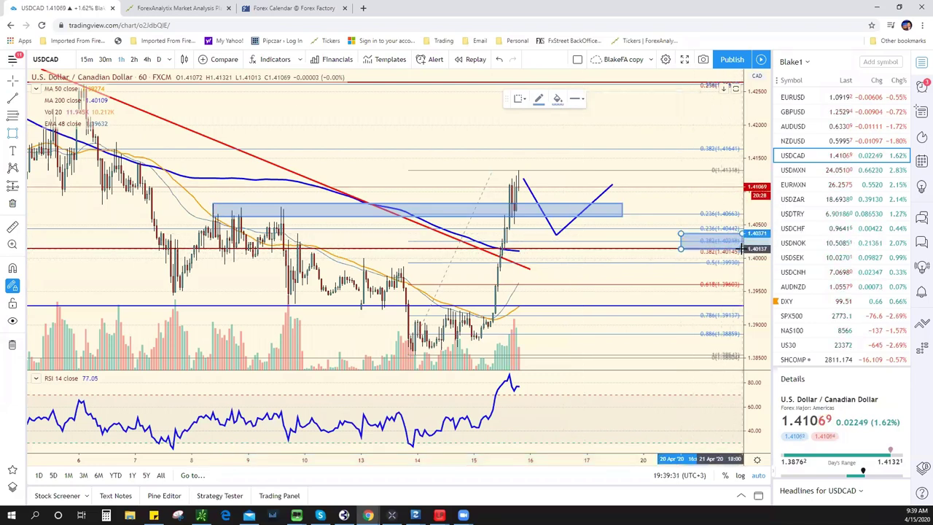
left_click(741, 248)
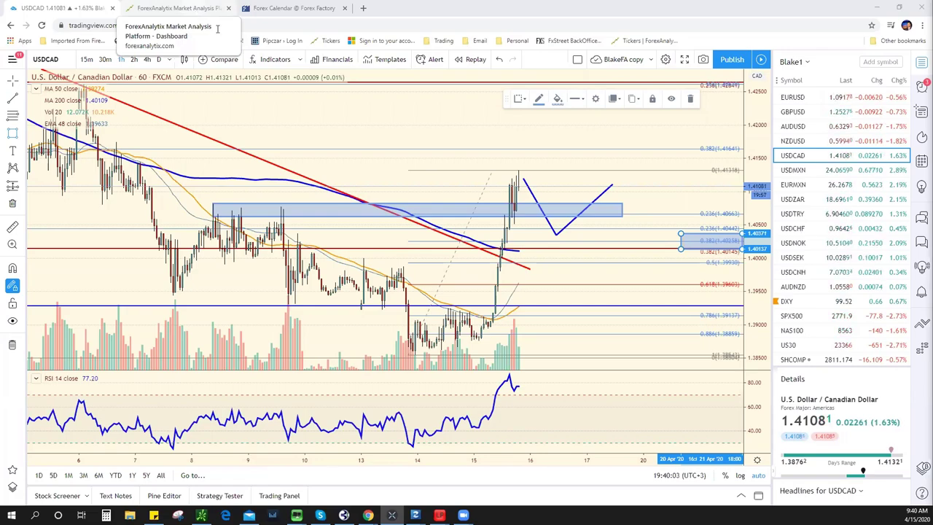
Step: In ForexAnalytix, collapse the EUR/USD details on the dashboard and go to the Home page
left_click(208, 8)
left_click(347, 300)
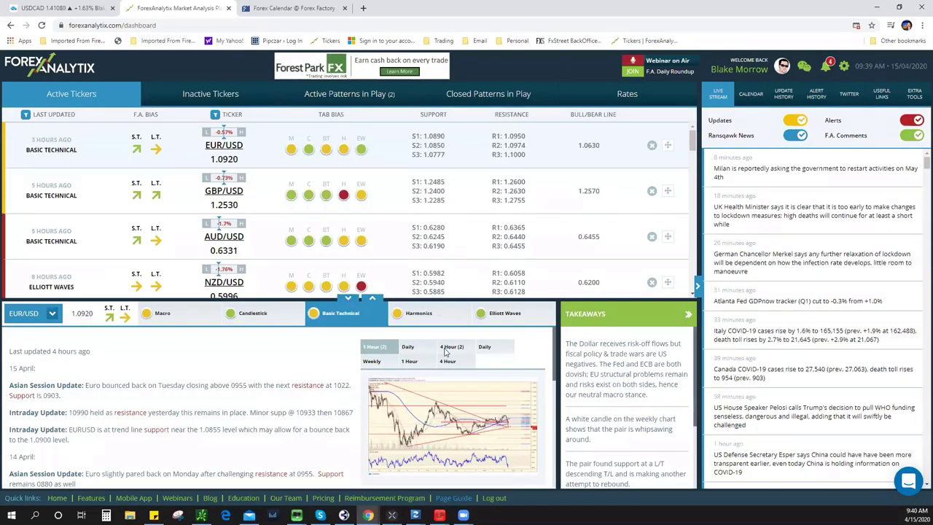
left_click(56, 498)
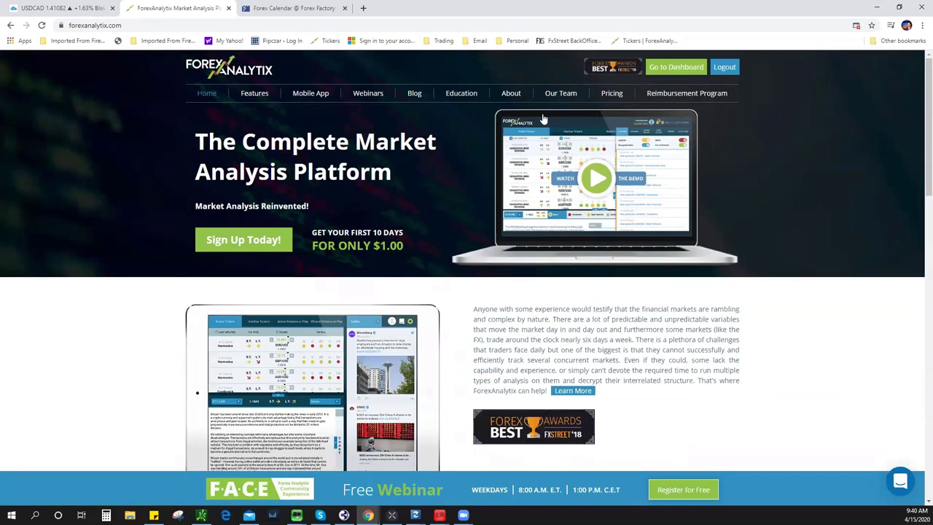
Step: Open the Pricing page and browse the Premium subscription plans
left_click(611, 95)
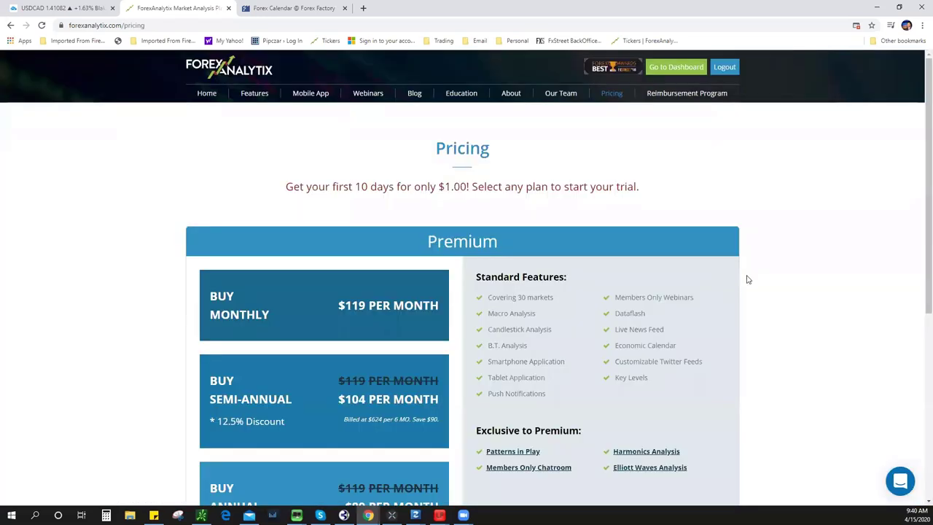
scroll(765, 280, "down", 3)
scroll(766, 282, "up", 1)
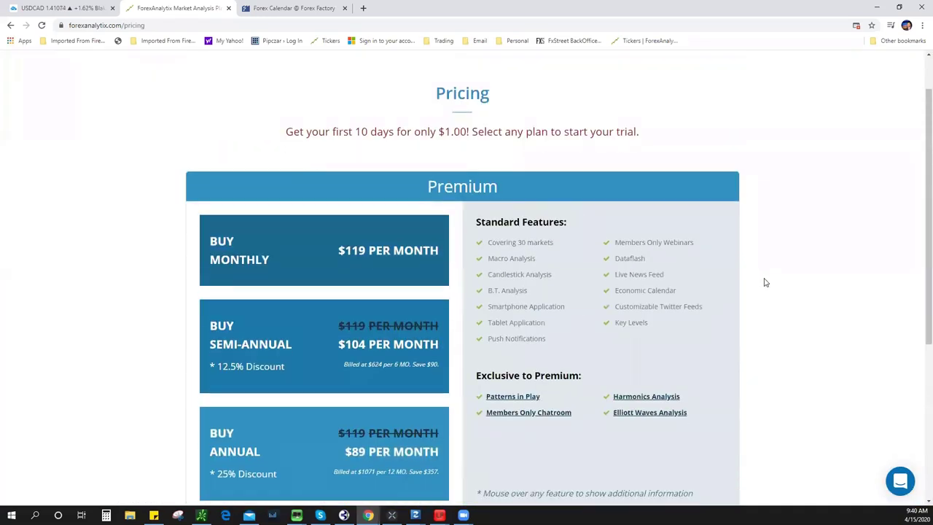
scroll(765, 283, "down", 2)
scroll(765, 282, "up", 1)
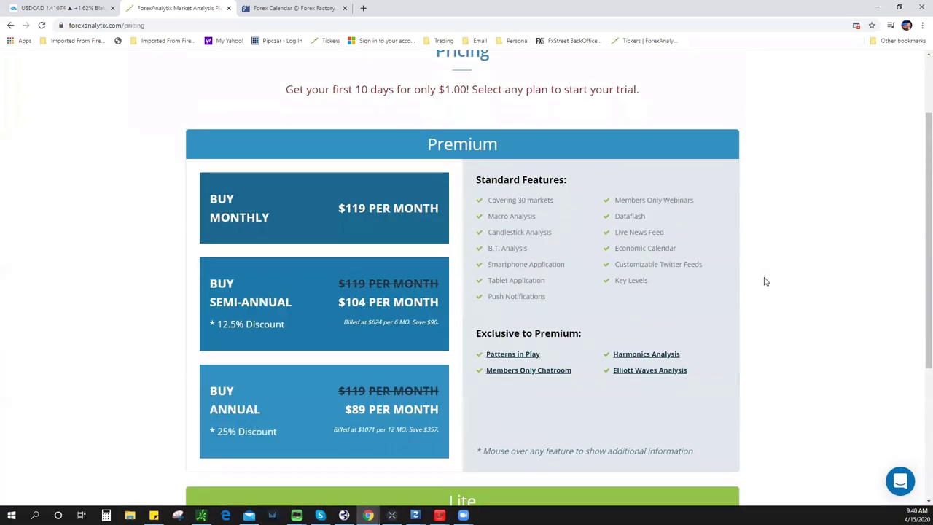
scroll(764, 264, "up", 1)
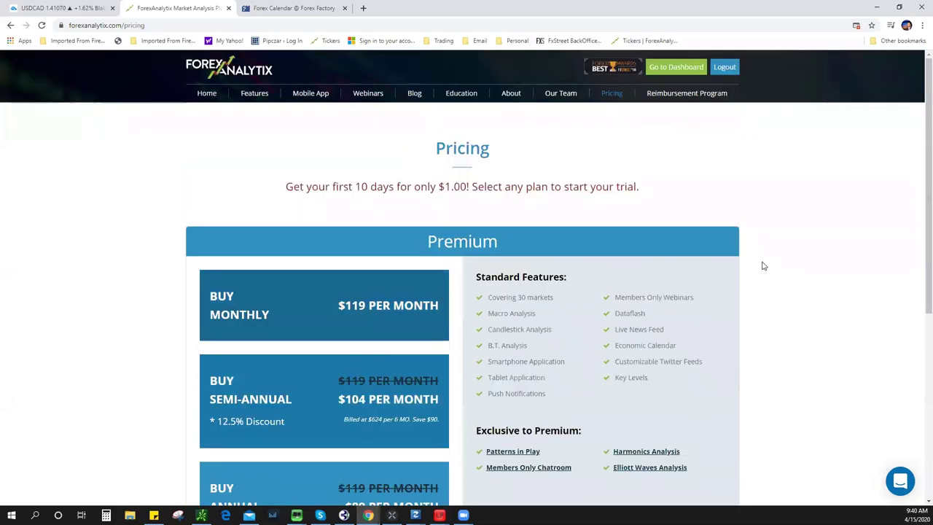
Step: View the Mobile App page, return to the dashboard with DataFlash, and bring the dashboard forward
left_click(296, 93)
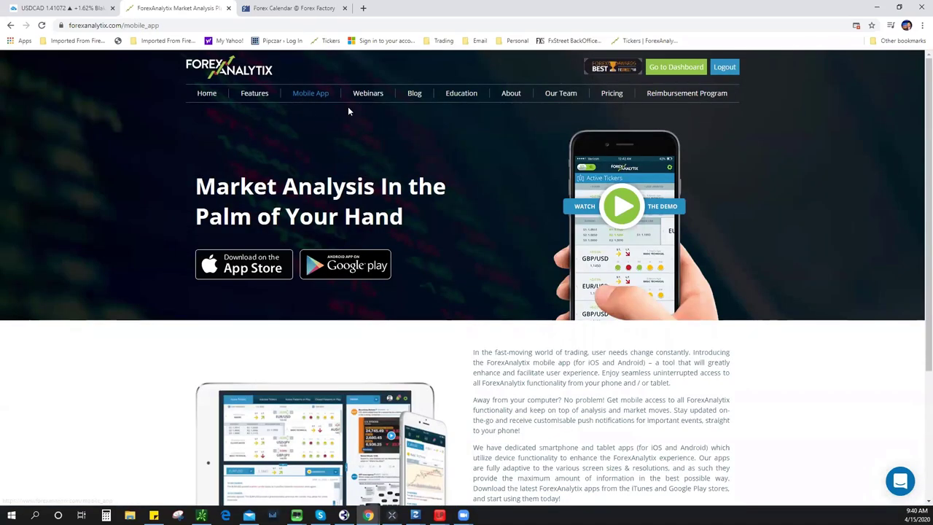
left_click(658, 73)
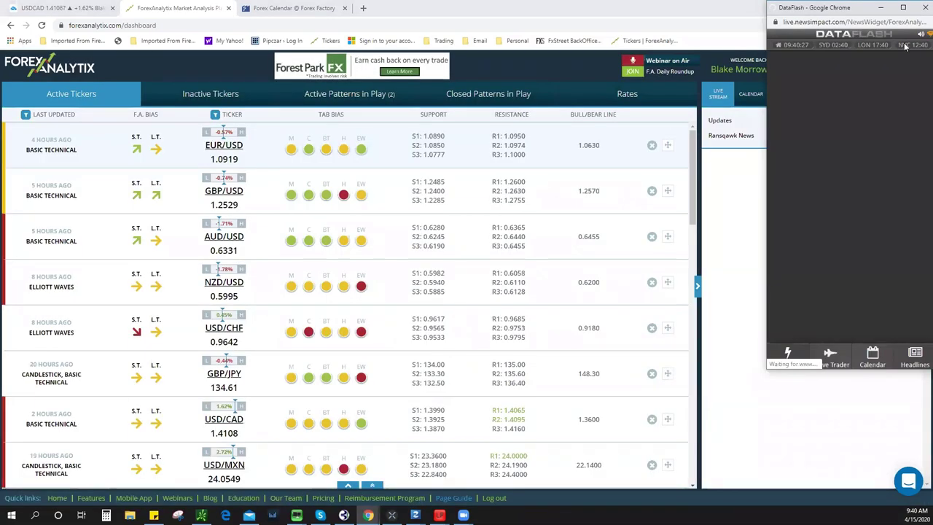
left_click(651, 71)
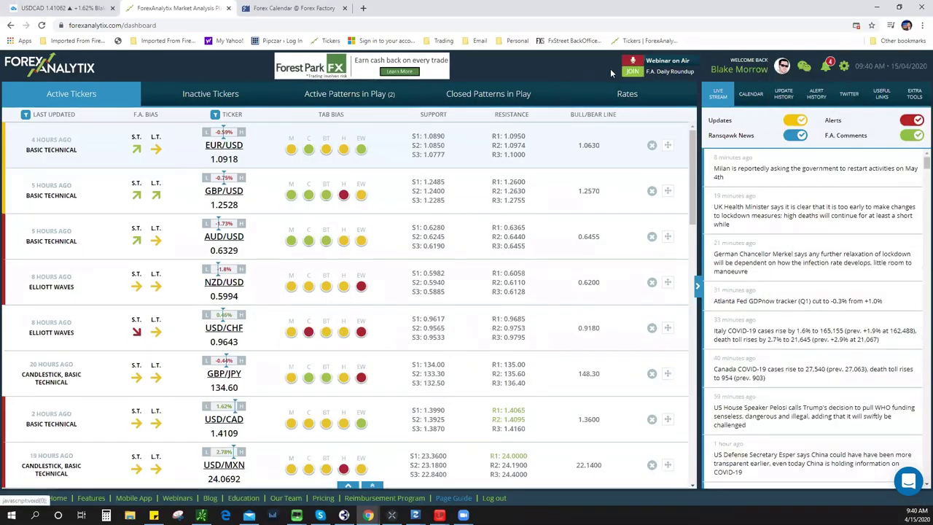